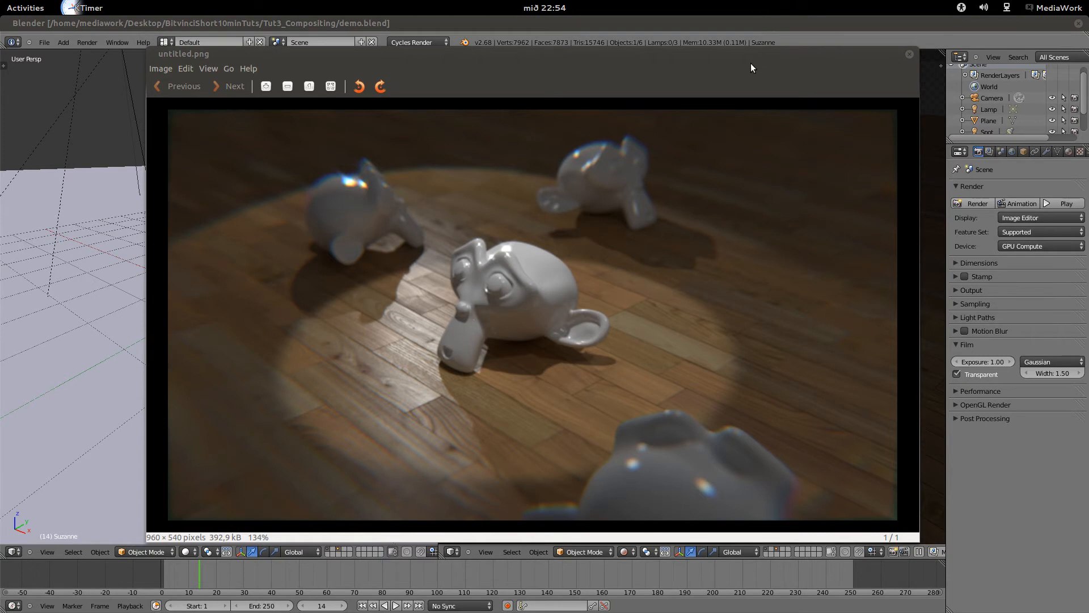
Close the untitled.png reference image to return to the Blender scene.
{"action": "left_click_drag", "start_coordinate": [749, 67], "coordinate": [733, 78]}
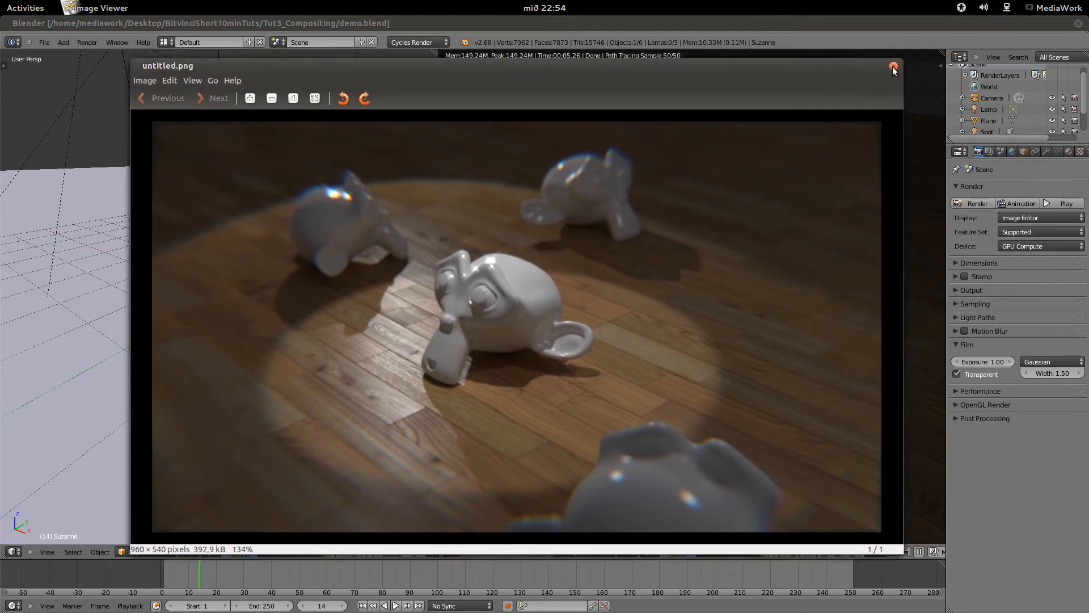
{"action": "left_click", "coordinate": [894, 67]}
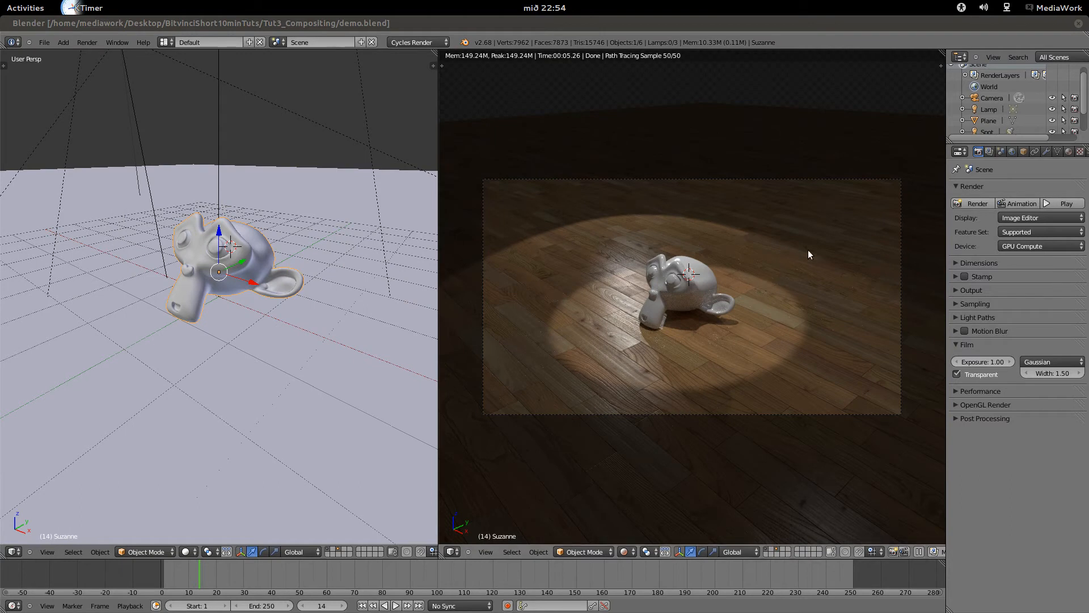
Add a new render layer to the scene and name it ZDepth.
{"action": "left_click", "coordinate": [988, 152]}
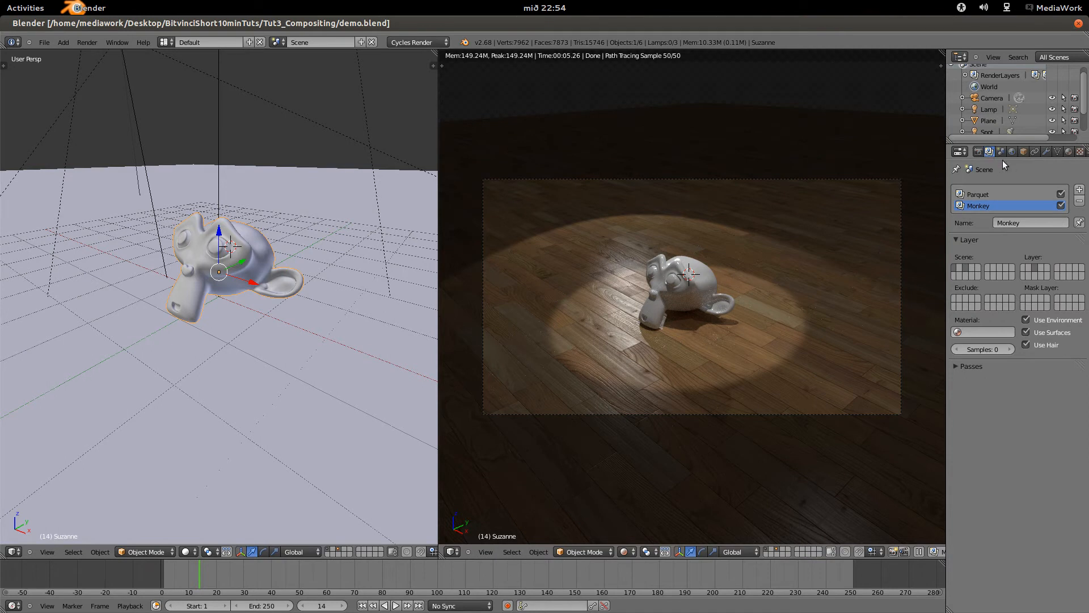
{"action": "left_click", "coordinate": [1079, 190]}
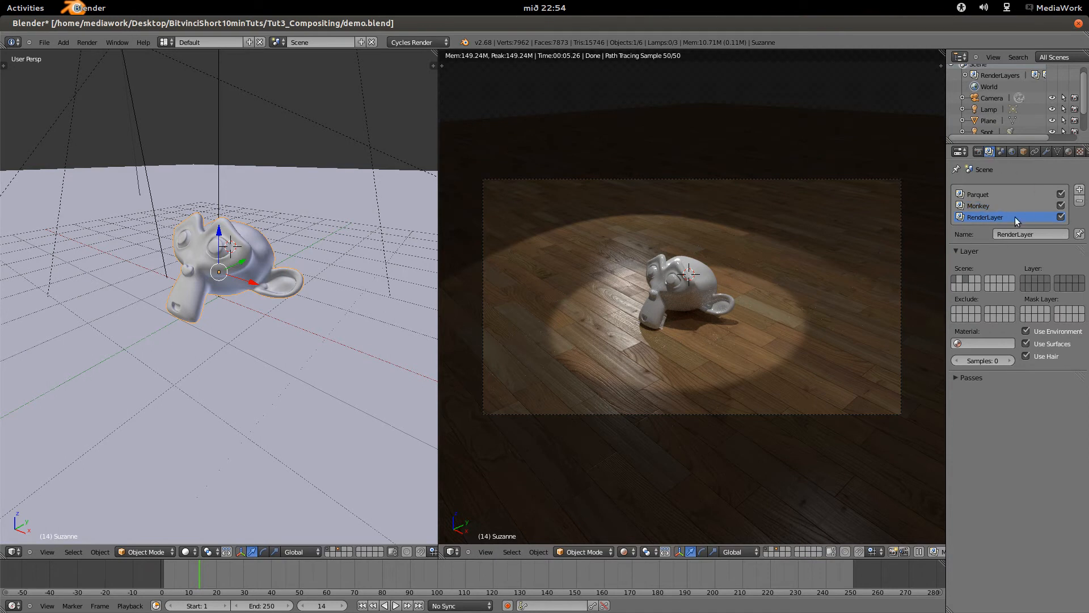
{"action": "left_click", "coordinate": [1034, 234]}
{"action": "type", "text": "ZDepth"}
{"action": "key", "text": "Return"}
Choose the layers included in ZDepth and set its samples to 1, comparing with the scene's sampling settings.
{"action": "left_click", "coordinate": [1025, 278]}
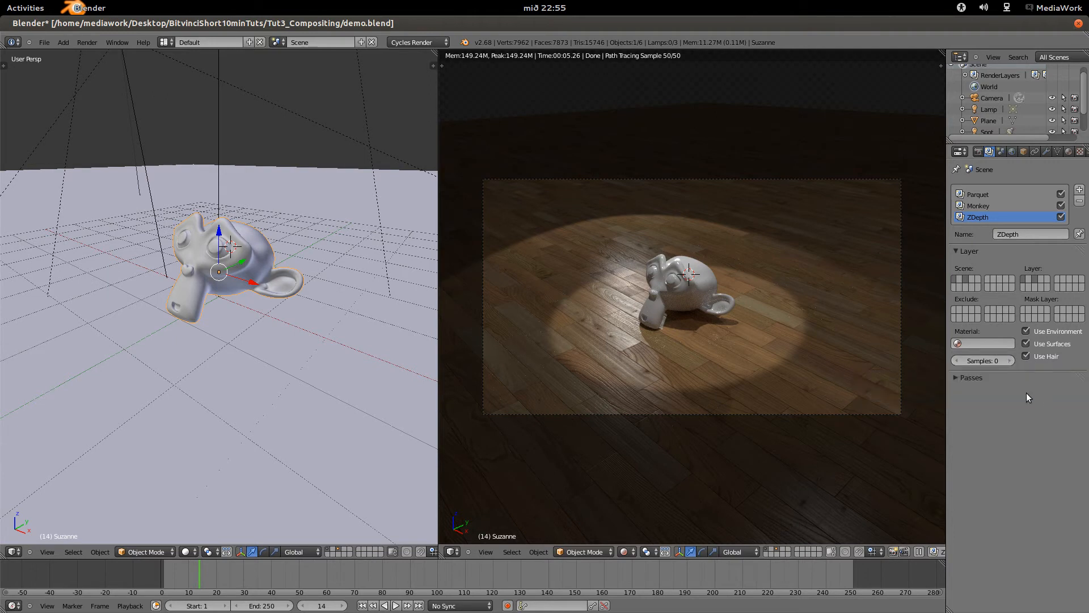
{"action": "left_click", "coordinate": [1009, 361]}
{"action": "left_click", "coordinate": [979, 152]}
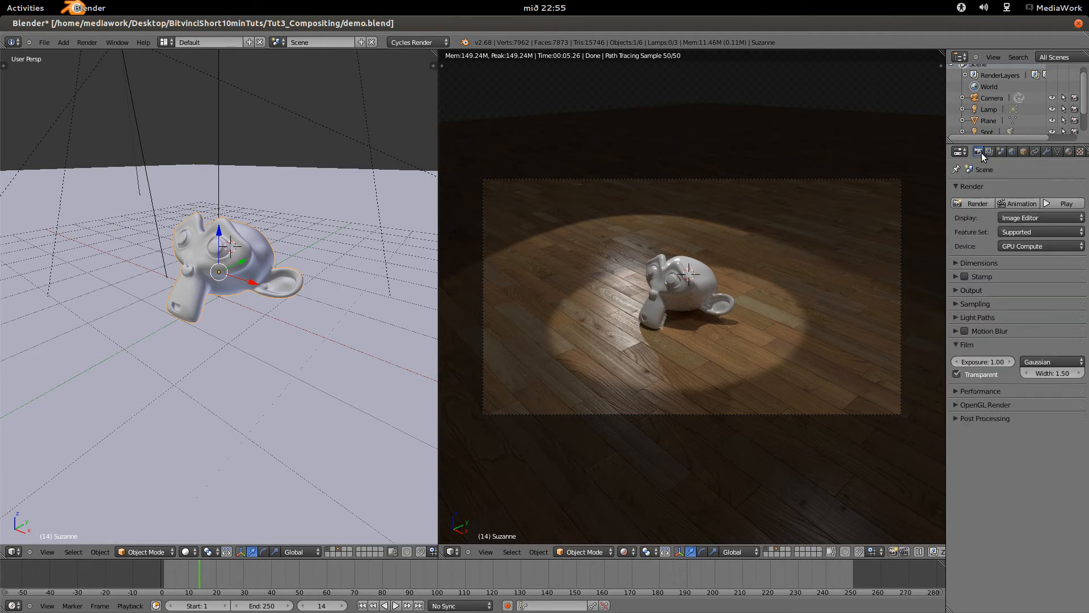
{"action": "left_click", "coordinate": [955, 304]}
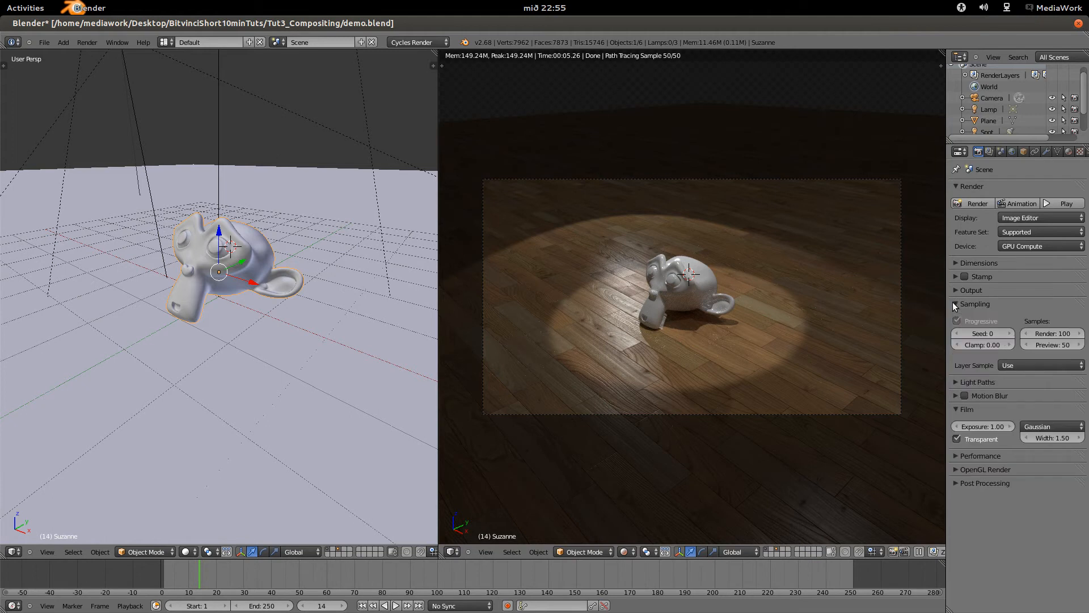
{"action": "left_click", "coordinate": [990, 151]}
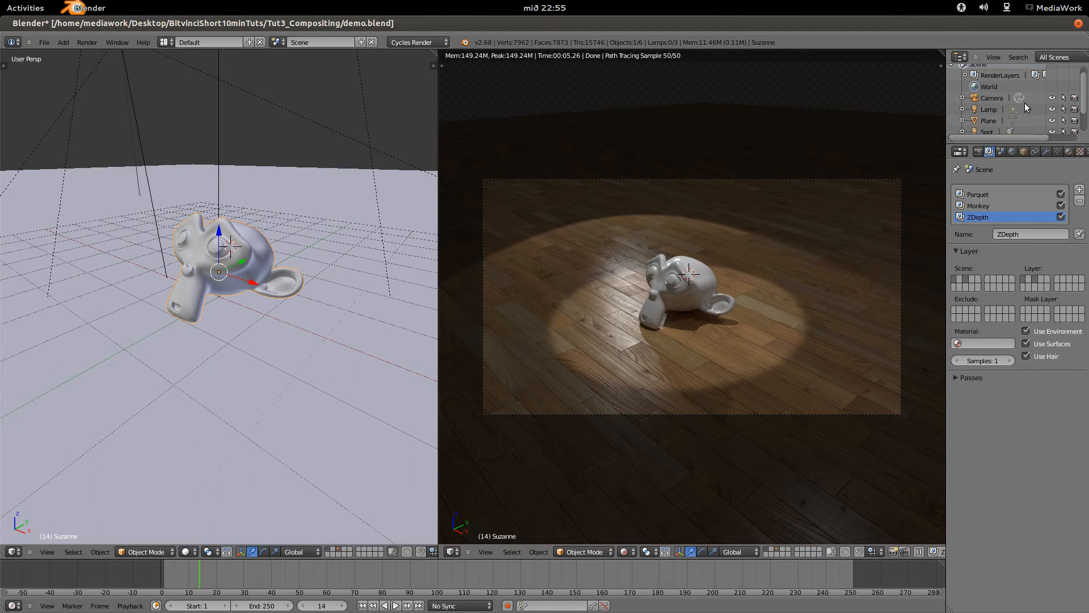
Set Suzanne as the focus object for the camera's depth of field.
{"action": "left_click", "coordinate": [989, 97]}
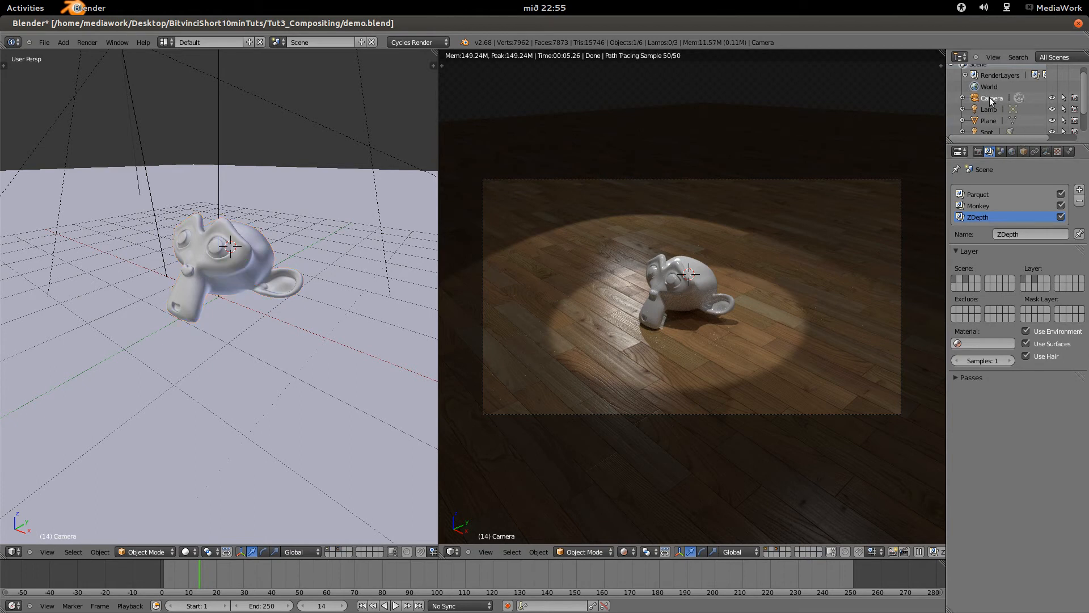
{"action": "left_click", "coordinate": [1047, 152]}
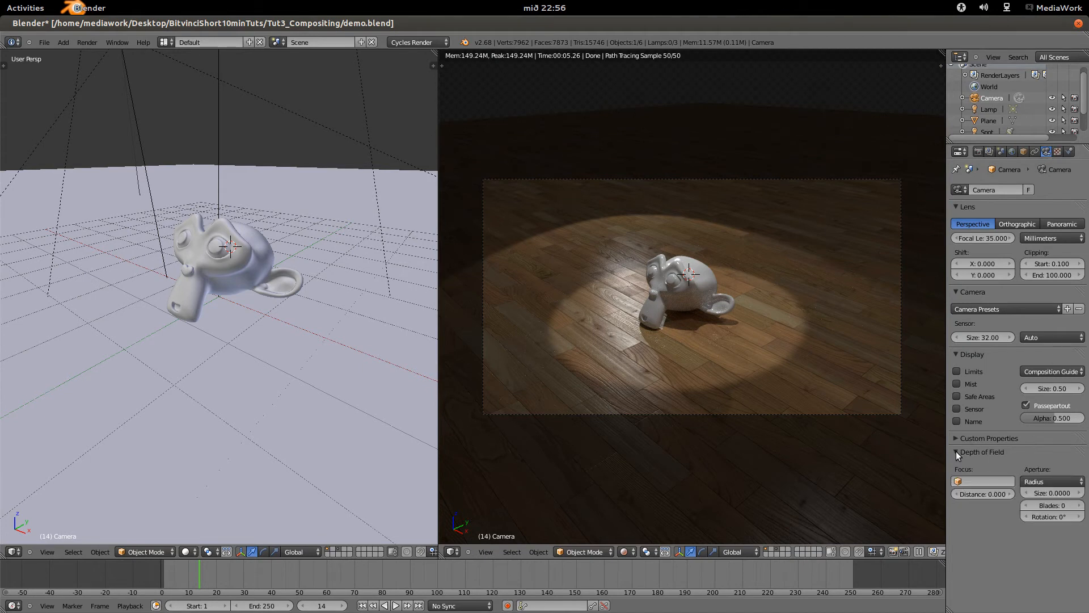
{"action": "left_click", "coordinate": [960, 483]}
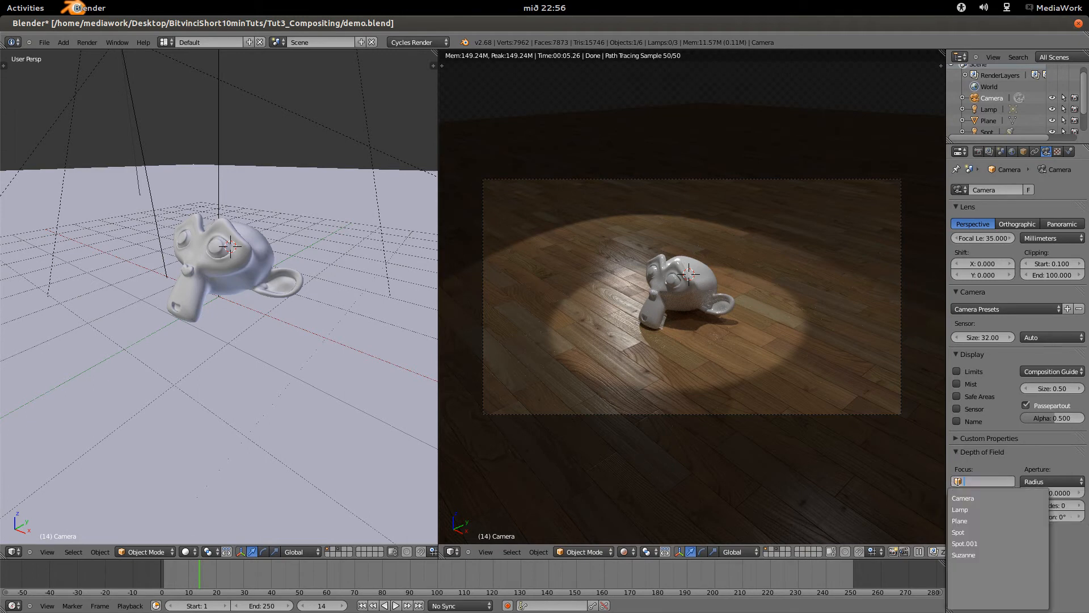
{"action": "left_click", "coordinate": [966, 555]}
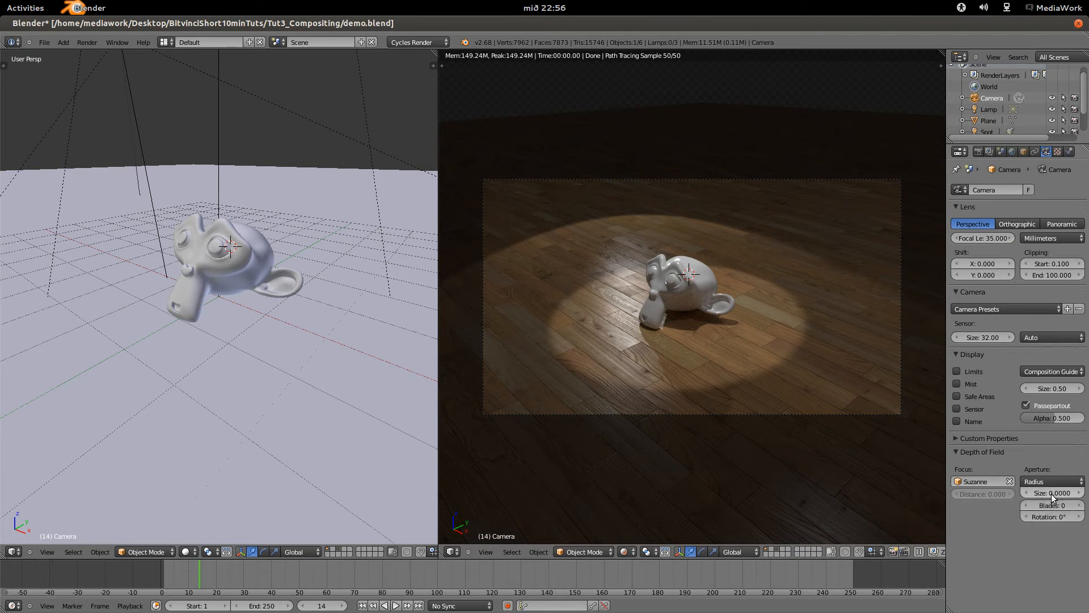
Try a camera aperture size of 0.2 for the depth of field and reset it to 0.
{"action": "left_click", "coordinate": [1052, 492]}
{"action": "key", "text": "BackSpace"}
{"action": "type", "text": "2"}
{"action": "key", "text": "Return"}
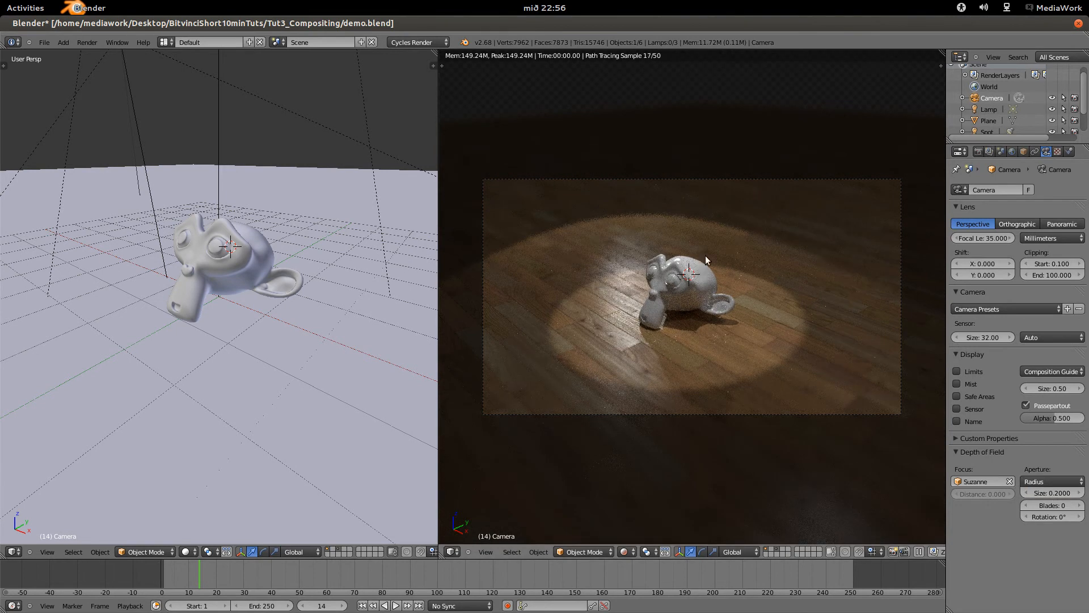
{"action": "left_click", "coordinate": [1053, 493]}
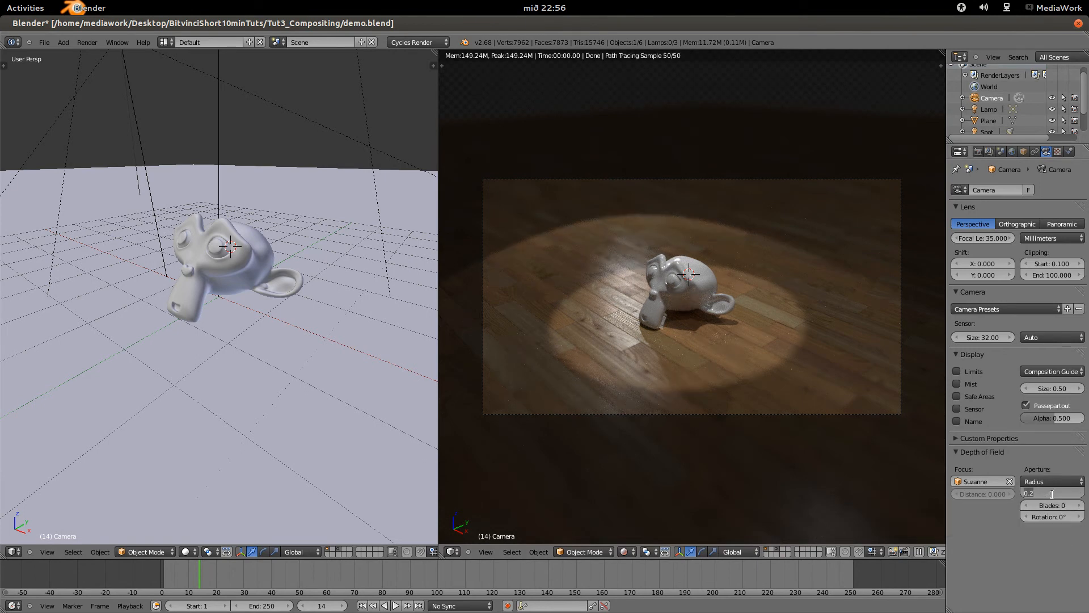
{"action": "type", "text": "0"}
{"action": "key", "text": "Return"}
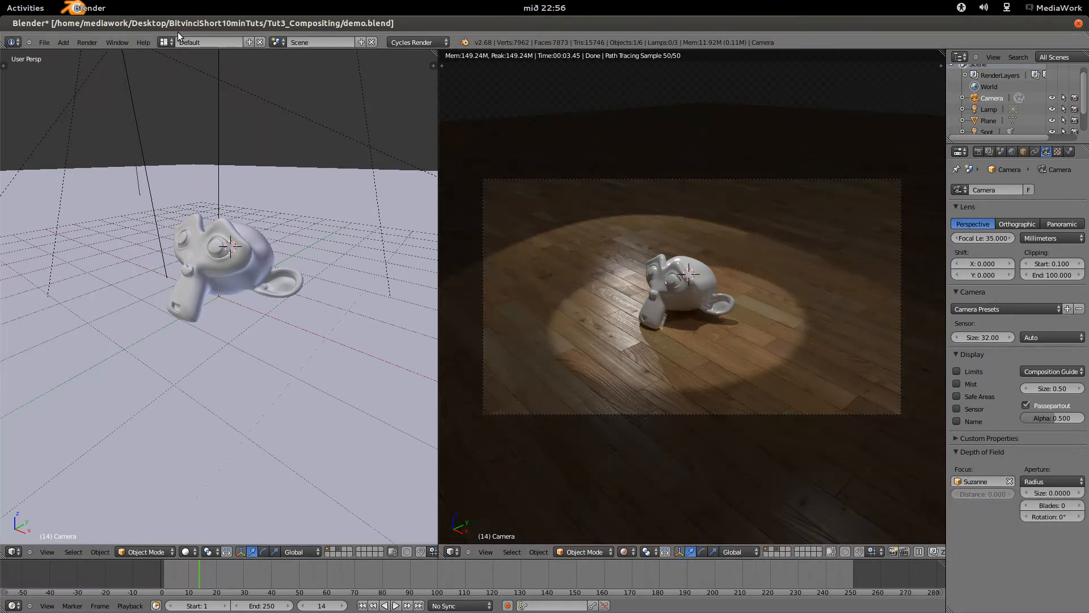
Switch to the Compositing screen layout and display the compositing node tree.
{"action": "left_click", "coordinate": [165, 43]}
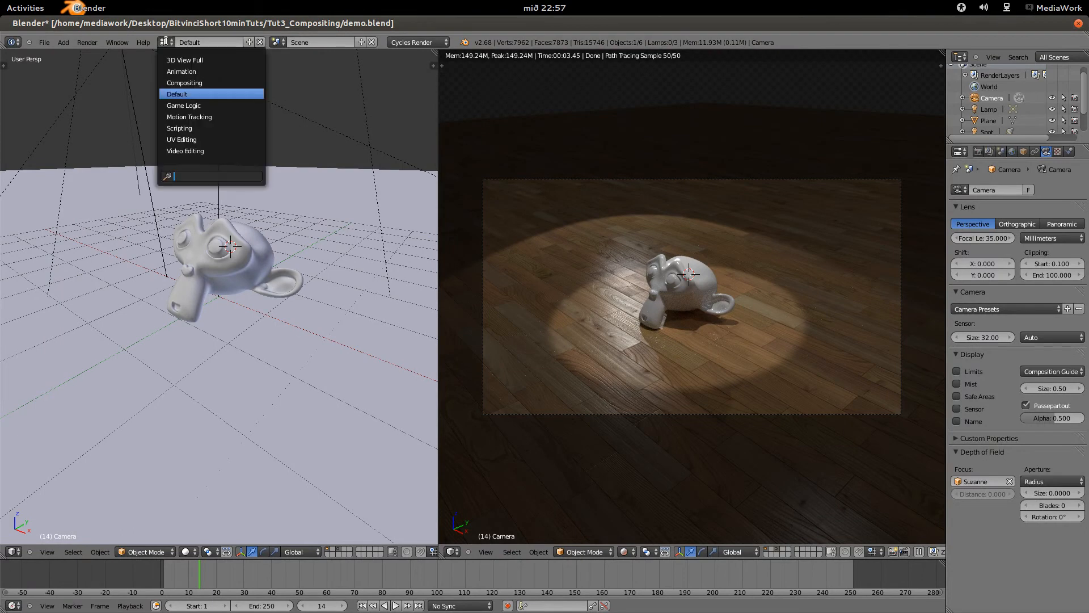
{"action": "left_click", "coordinate": [185, 84]}
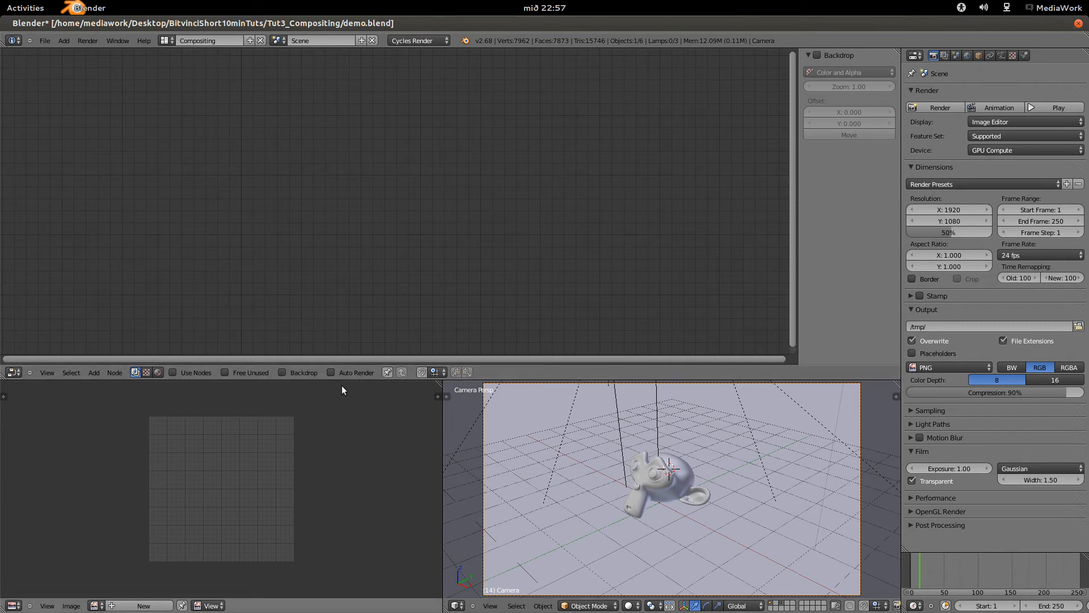
{"action": "left_click", "coordinate": [158, 372]}
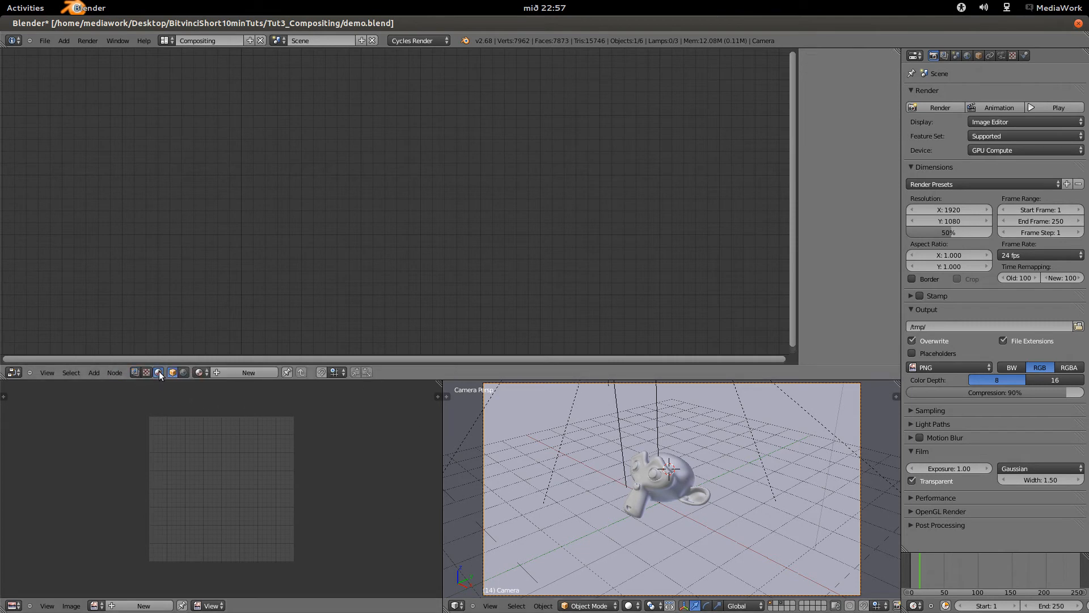
{"action": "left_click", "coordinate": [134, 373]}
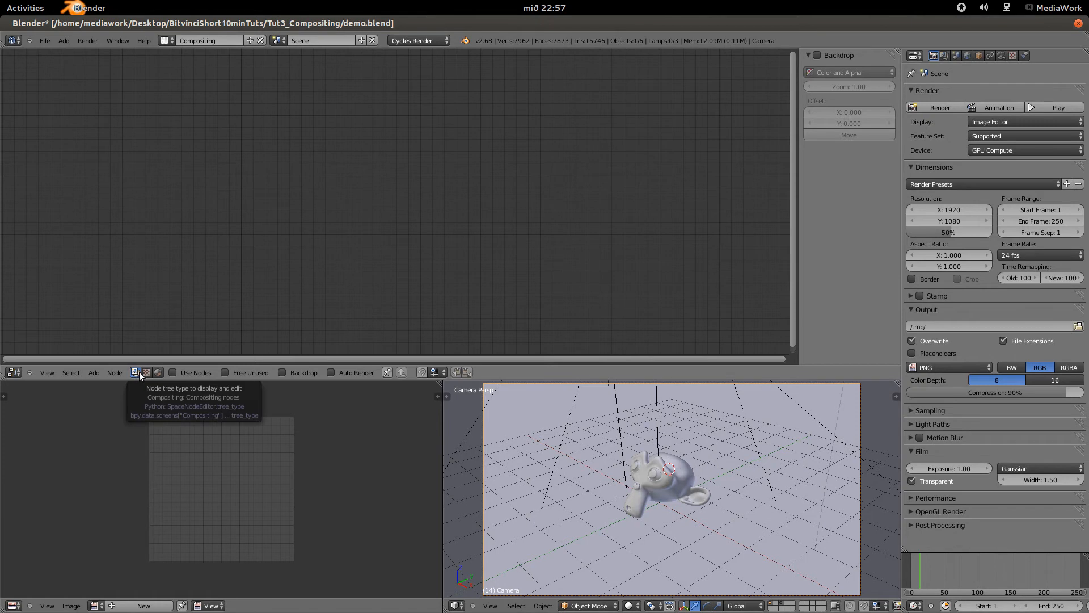
Enable Use Nodes, Backdrop and Auto Render for the compositing nodes.
{"action": "left_click", "coordinate": [173, 372]}
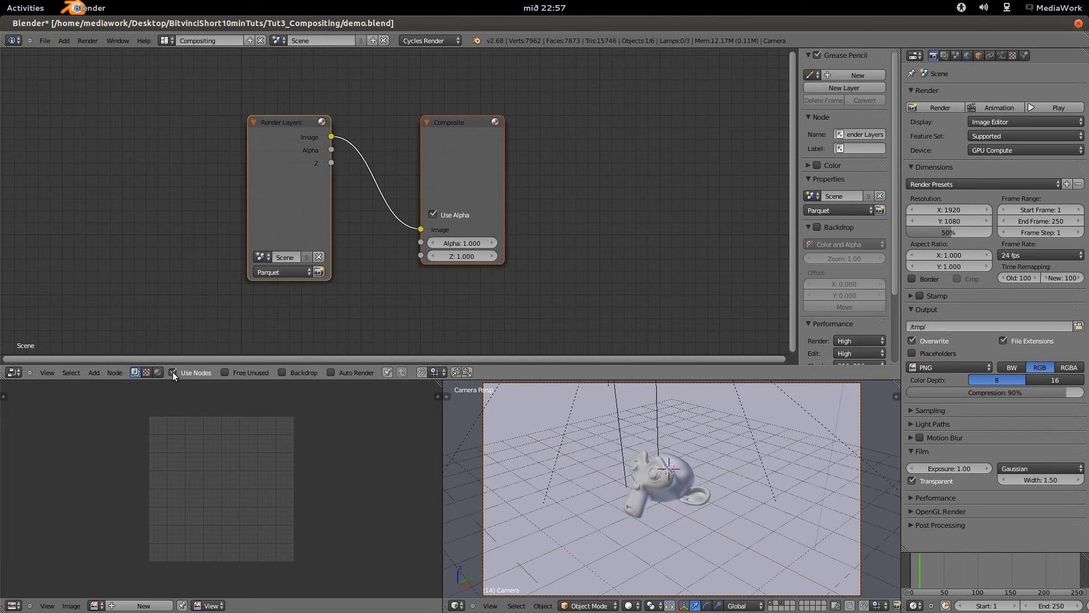
{"action": "left_click", "coordinate": [282, 373]}
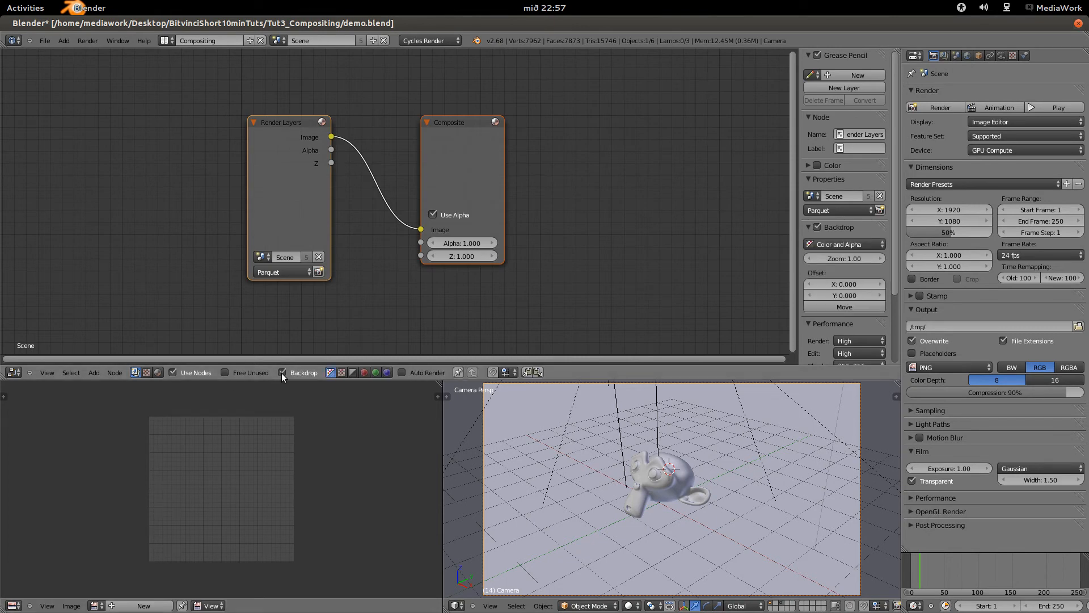
{"action": "left_click", "coordinate": [402, 372]}
Spread the Render Layers and Composite nodes apart and render the current frame.
{"action": "left_click_drag", "start_coordinate": [263, 129], "coordinate": [160, 123]}
{"action": "left_click_drag", "start_coordinate": [466, 121], "coordinate": [539, 113]}
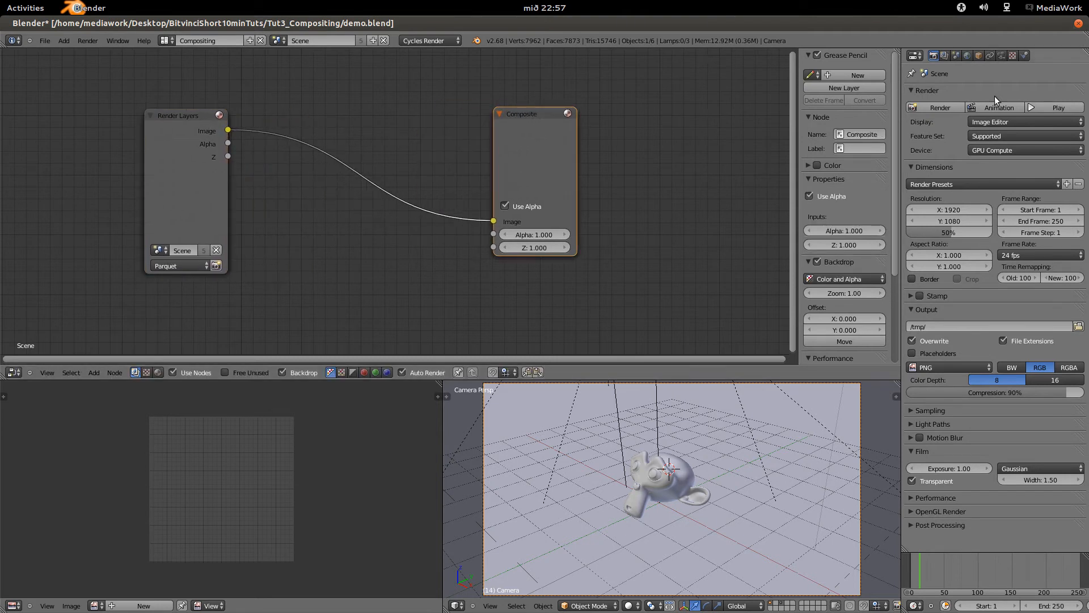
{"action": "left_click", "coordinate": [938, 108]}
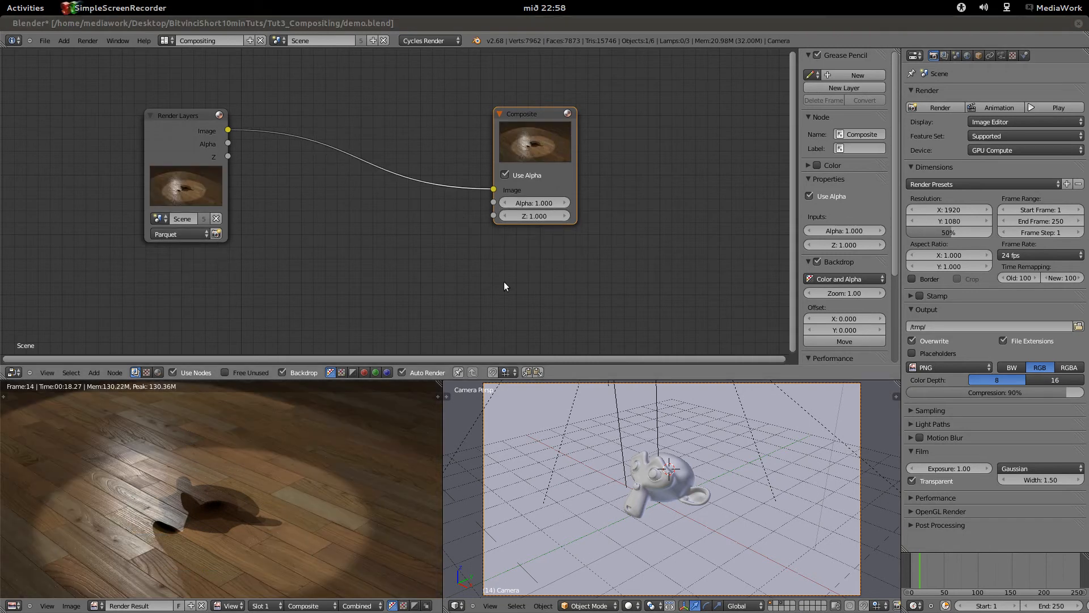
Reposition the two nodes and duplicate the Render Layers node twice, stacking the copies beneath the original.
{"action": "left_click_drag", "start_coordinate": [157, 117], "coordinate": [191, 109]}
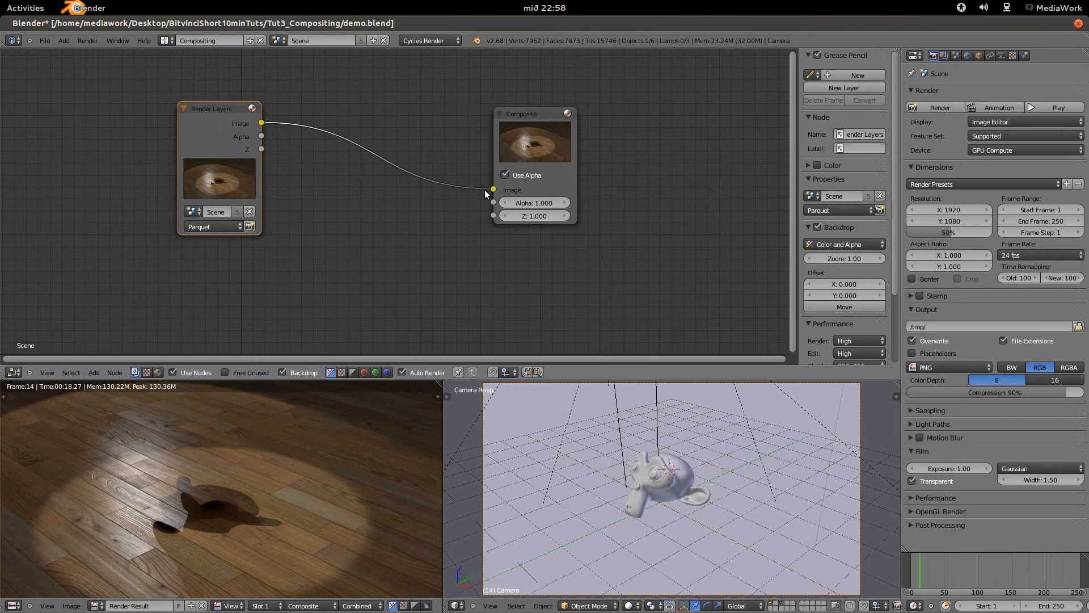
{"action": "left_click_drag", "start_coordinate": [529, 114], "coordinate": [540, 114]}
{"action": "left_click", "coordinate": [222, 108]}
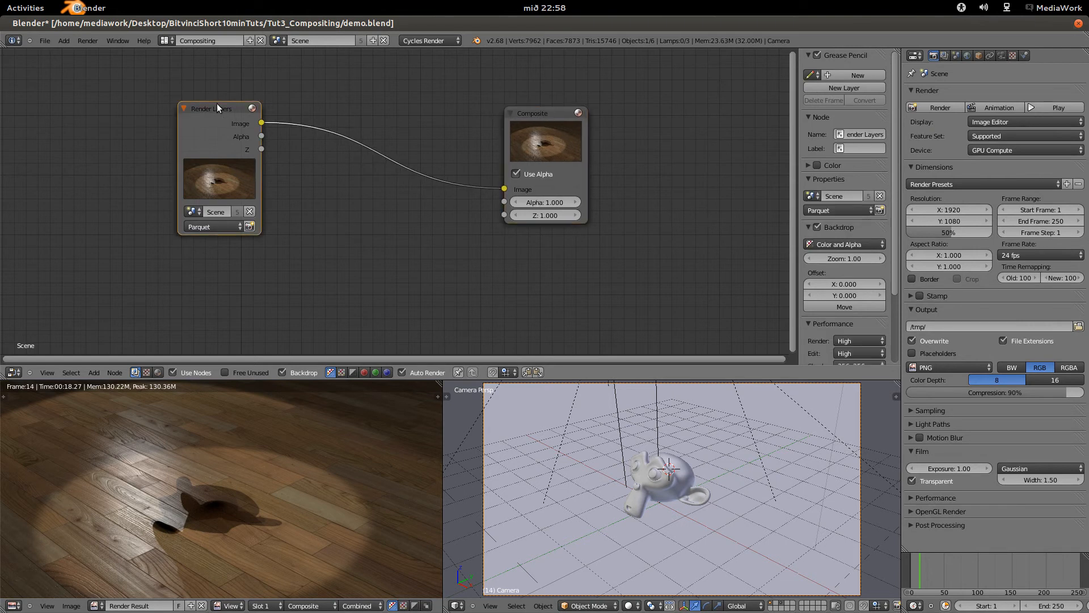
{"action": "key", "text": "shift+d"}
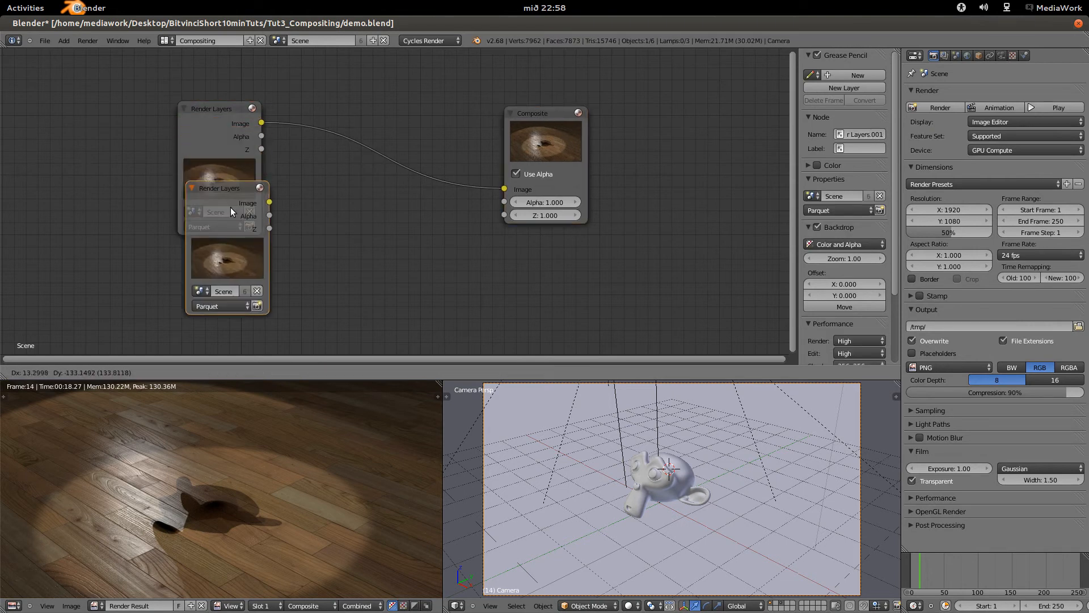
{"action": "left_click", "coordinate": [213, 247]}
{"action": "middle_click_drag", "start_coordinate": [329, 258], "coordinate": [349, 165]}
{"action": "key", "text": "shift+d"}
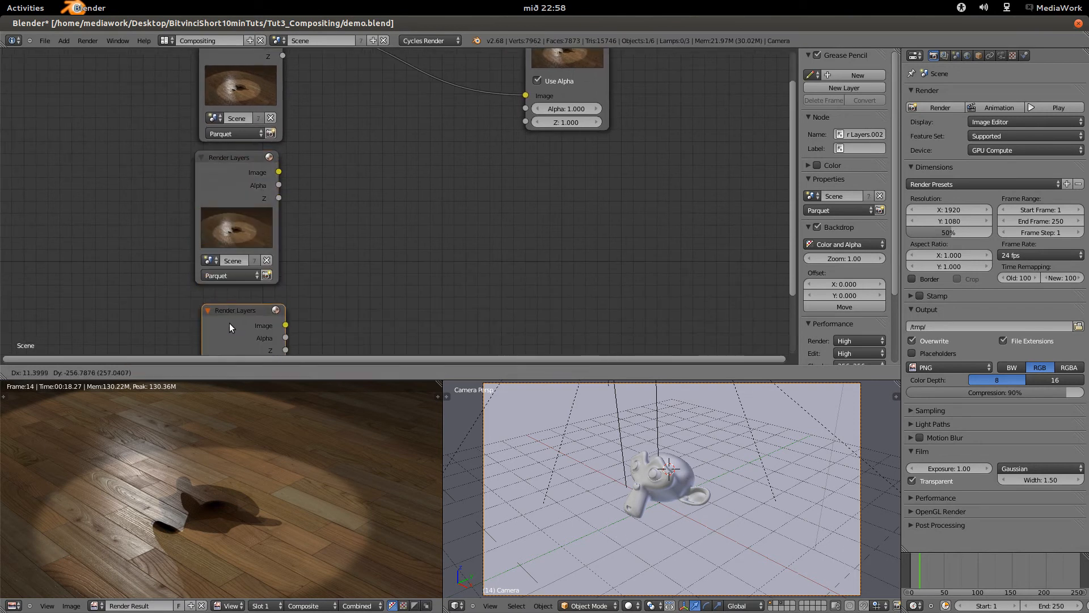
{"action": "left_click", "coordinate": [296, 314]}
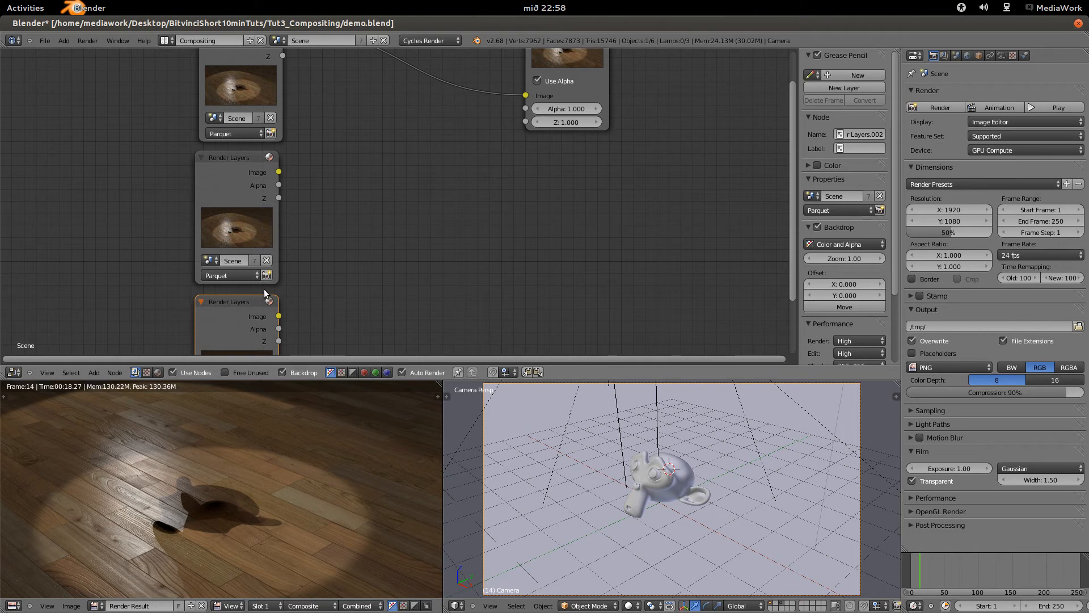
Assign the Monkey layer to the second Render Layers node and ZDepth to the third.
{"action": "middle_click_drag", "start_coordinate": [395, 285], "coordinate": [407, 251]}
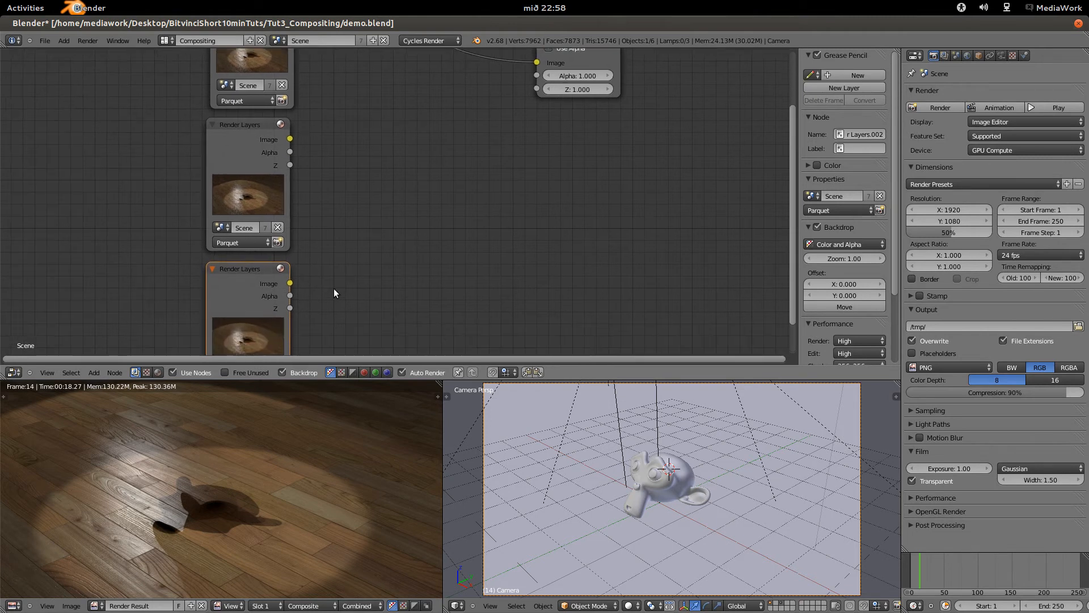
{"action": "middle_click_drag", "start_coordinate": [336, 270], "coordinate": [344, 210]}
{"action": "left_click", "coordinate": [251, 207]}
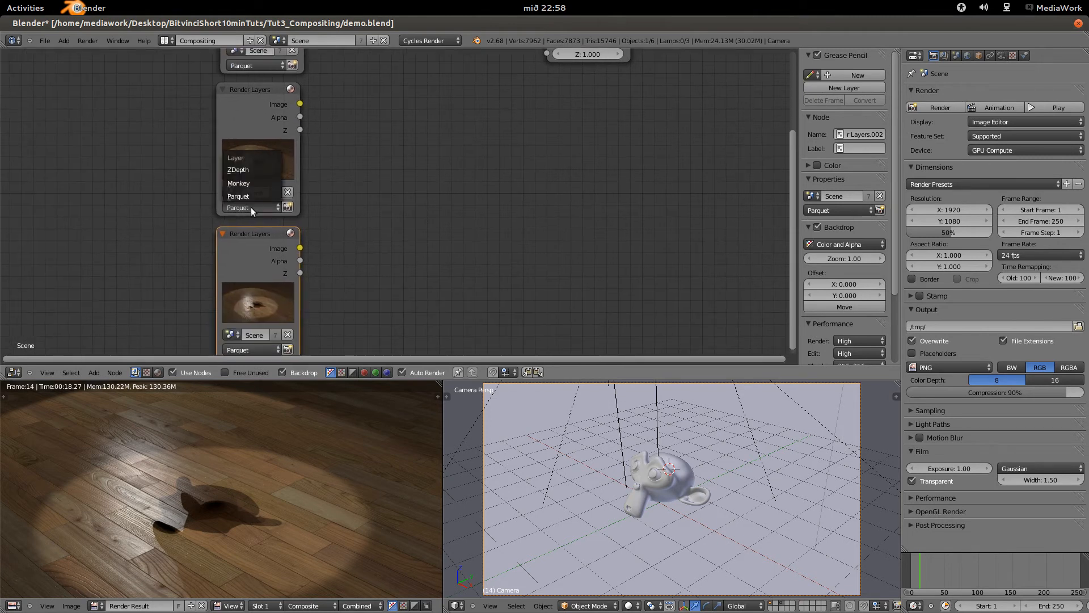
{"action": "left_click", "coordinate": [249, 182]}
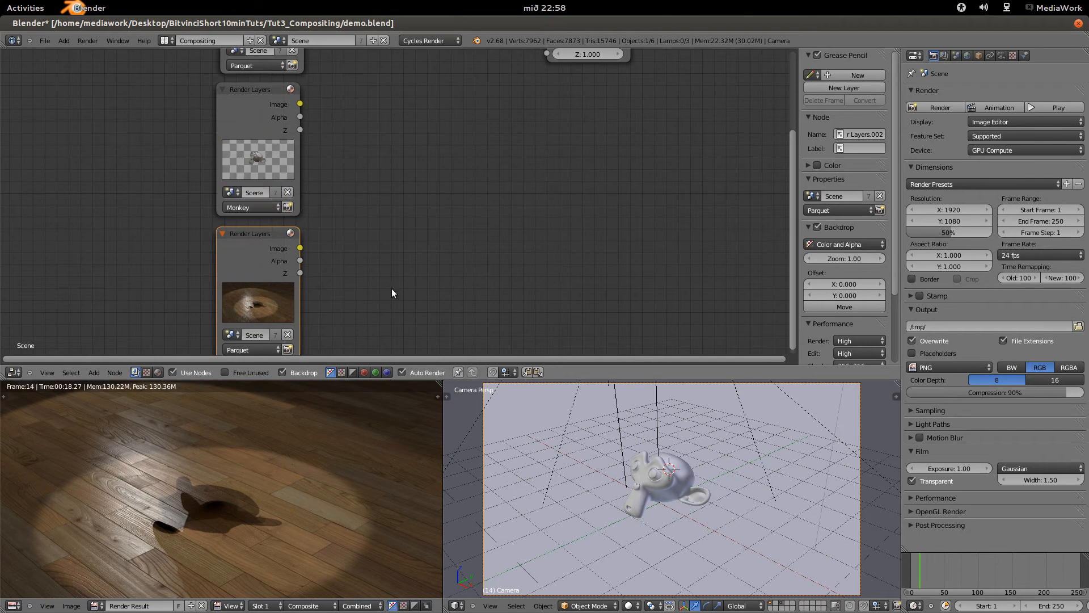
{"action": "middle_click_drag", "start_coordinate": [392, 292], "coordinate": [400, 237]}
{"action": "left_click", "coordinate": [267, 311]}
{"action": "left_click", "coordinate": [248, 274]}
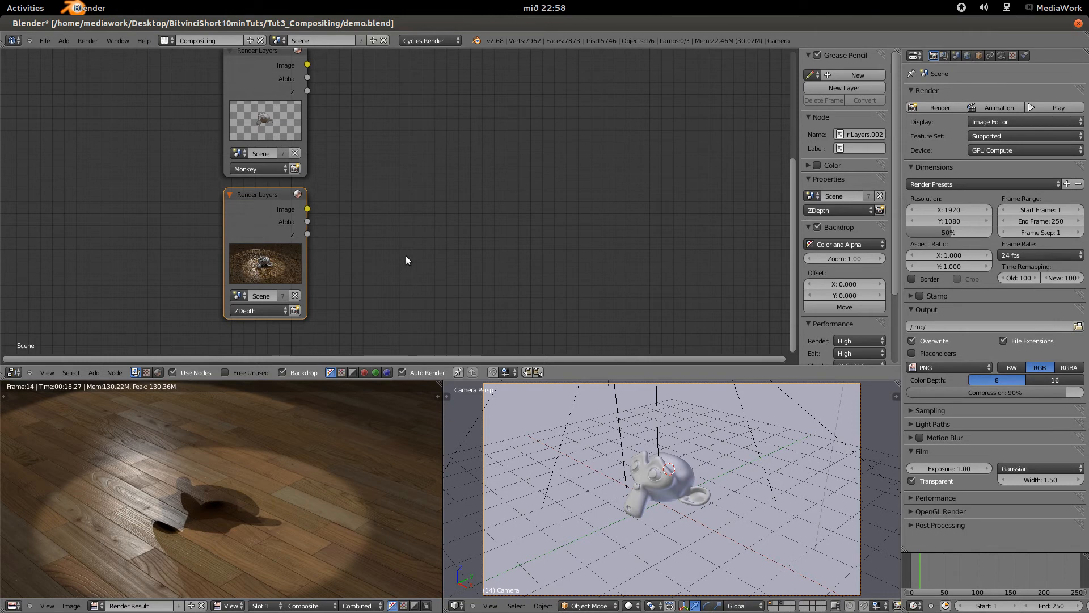
Show the render passes of the Parquet layer and enable its Combined pass.
{"action": "middle_click_drag", "start_coordinate": [401, 226], "coordinate": [374, 238]}
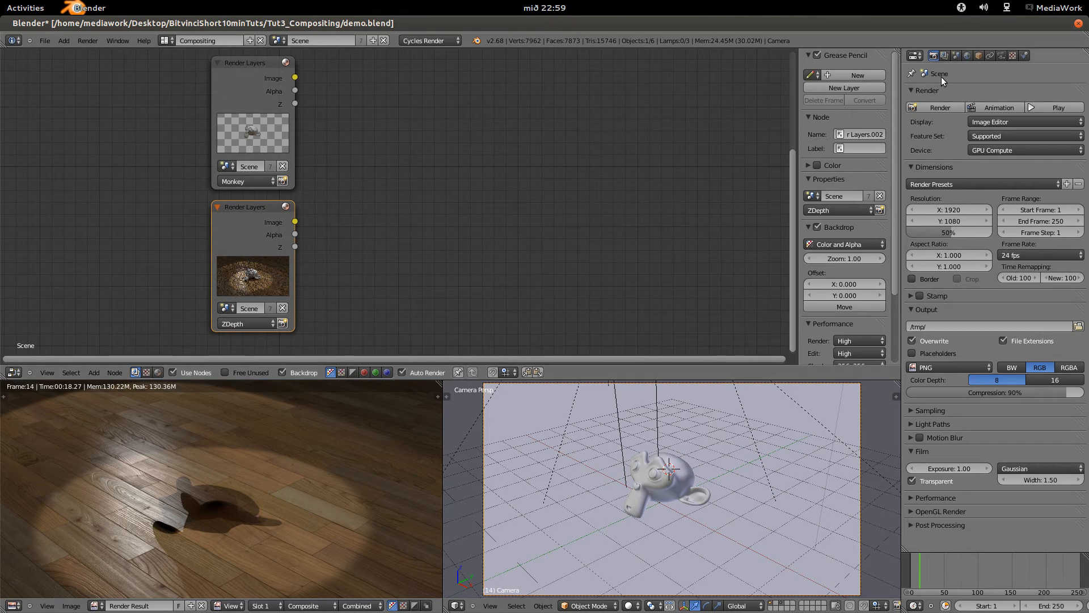
{"action": "left_click", "coordinate": [943, 56]}
{"action": "left_click", "coordinate": [913, 282]}
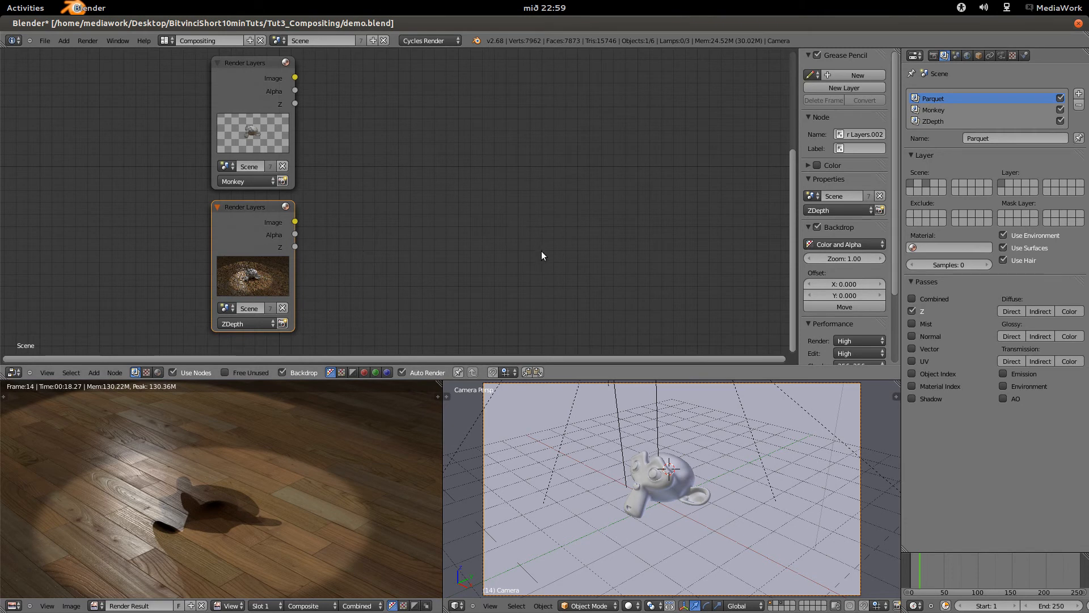
{"action": "left_click", "coordinate": [913, 298]}
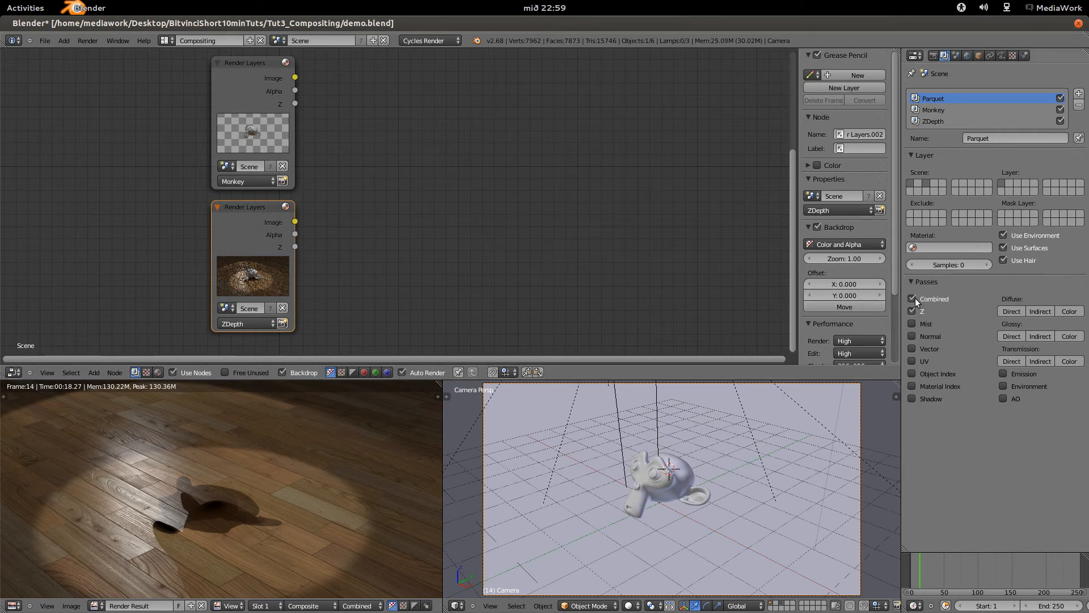
Disable the Combined pass of the ZDepth render layer.
{"action": "left_click", "coordinate": [933, 121]}
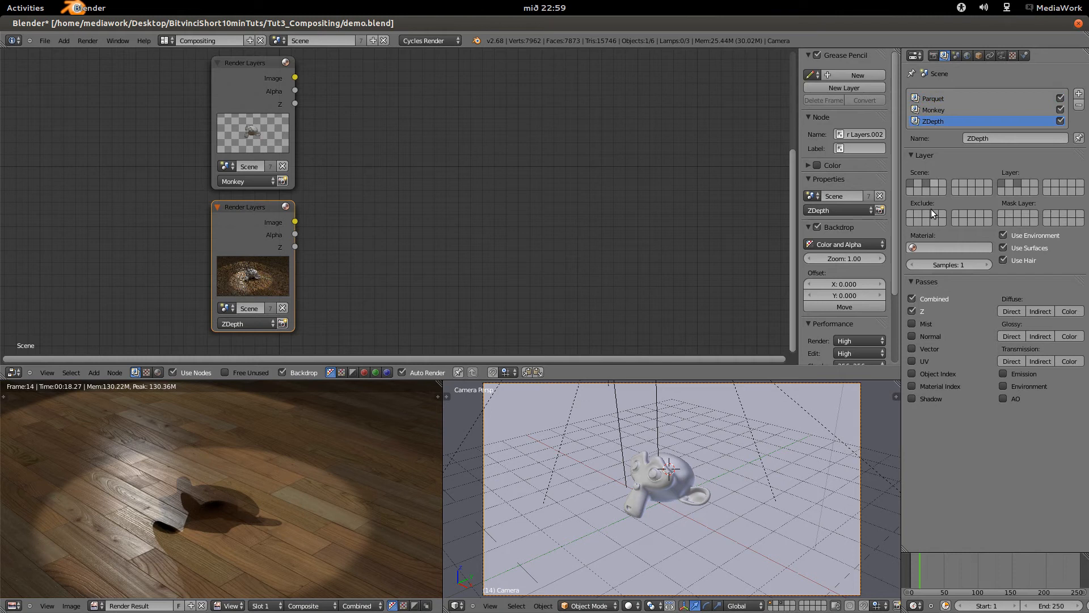
{"action": "left_click", "coordinate": [912, 298]}
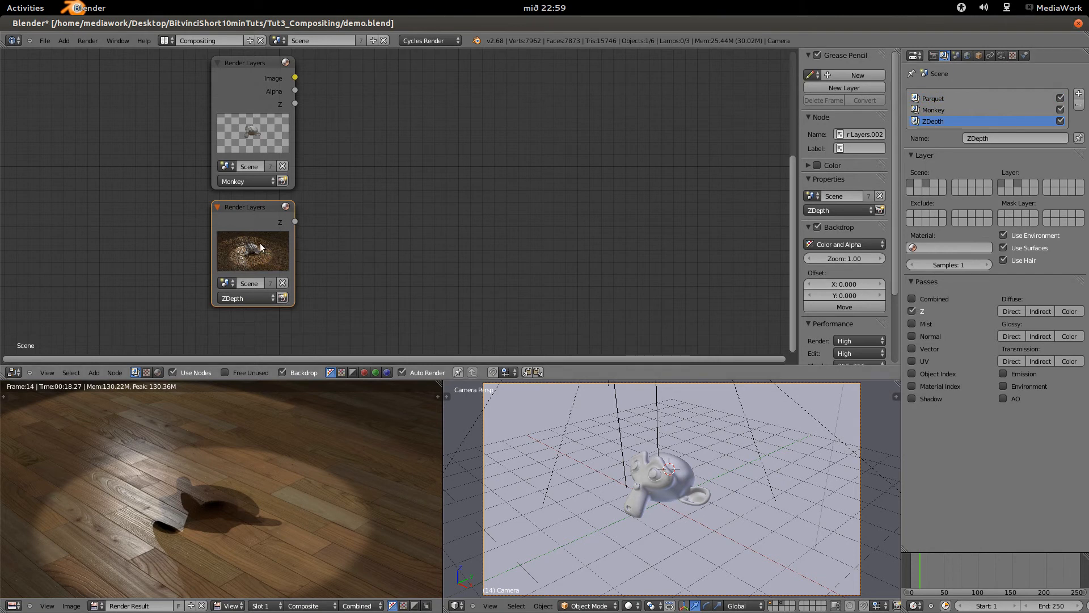
Move the Composite node farther away from the Render Layers nodes and align the Parquet node above the Monkey node.
{"action": "middle_click_drag", "start_coordinate": [477, 247], "coordinate": [481, 274]}
{"action": "middle_click_drag", "start_coordinate": [413, 165], "coordinate": [414, 278]}
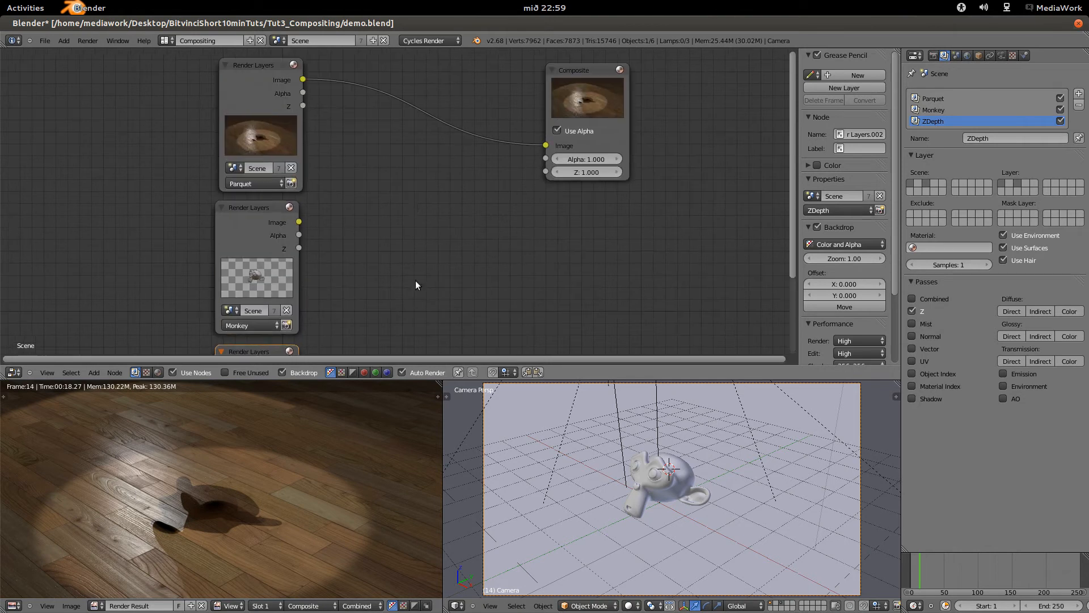
{"action": "left_click_drag", "start_coordinate": [247, 63], "coordinate": [244, 62]}
{"action": "left_click_drag", "start_coordinate": [608, 69], "coordinate": [719, 69]}
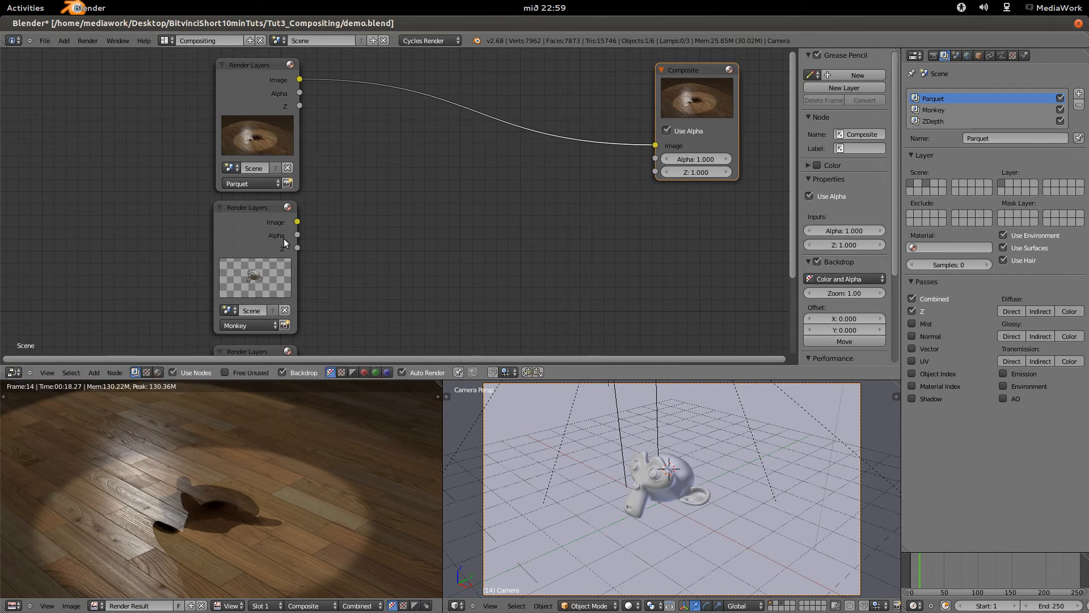
{"action": "left_click_drag", "start_coordinate": [251, 70], "coordinate": [247, 61]}
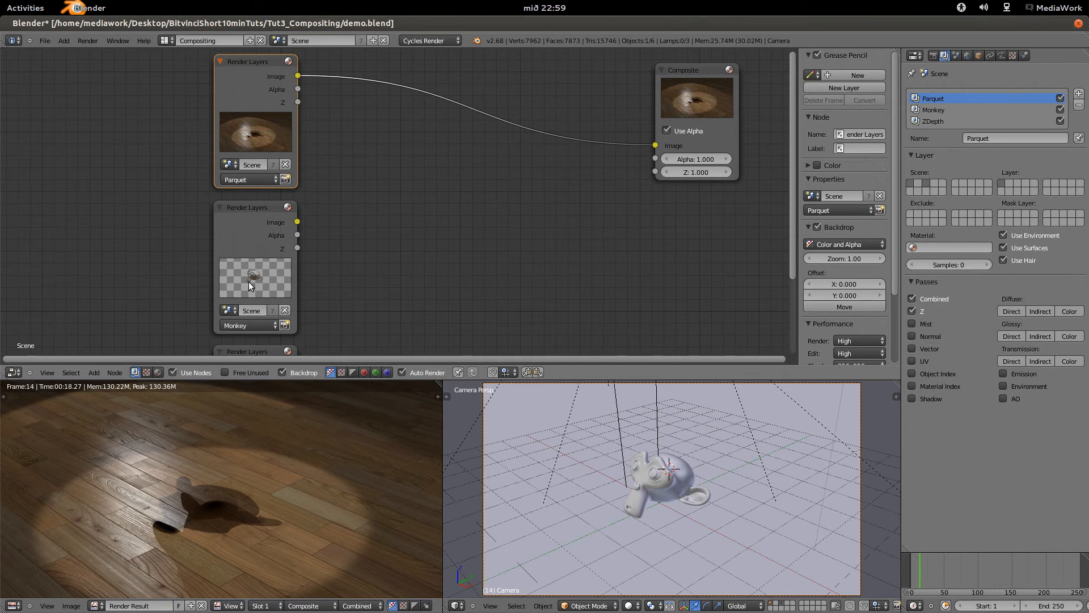
Add an Alpha Over color node between the Render Layers nodes and the Composite node.
{"action": "left_click", "coordinate": [98, 371]}
{"action": "mouse_move", "coordinate": [100, 312]}
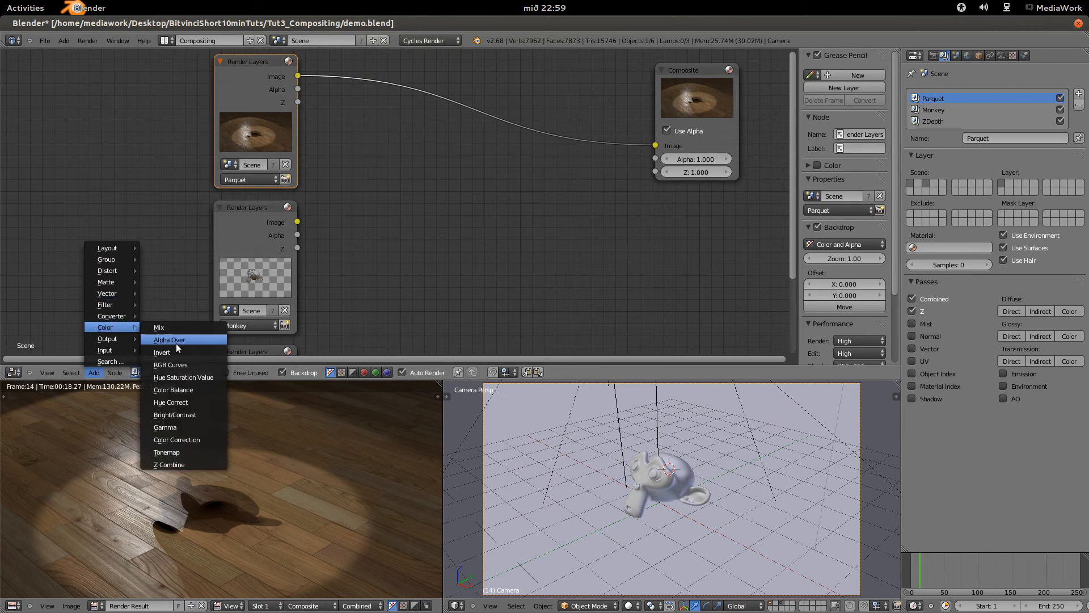
{"action": "left_click", "coordinate": [176, 339]}
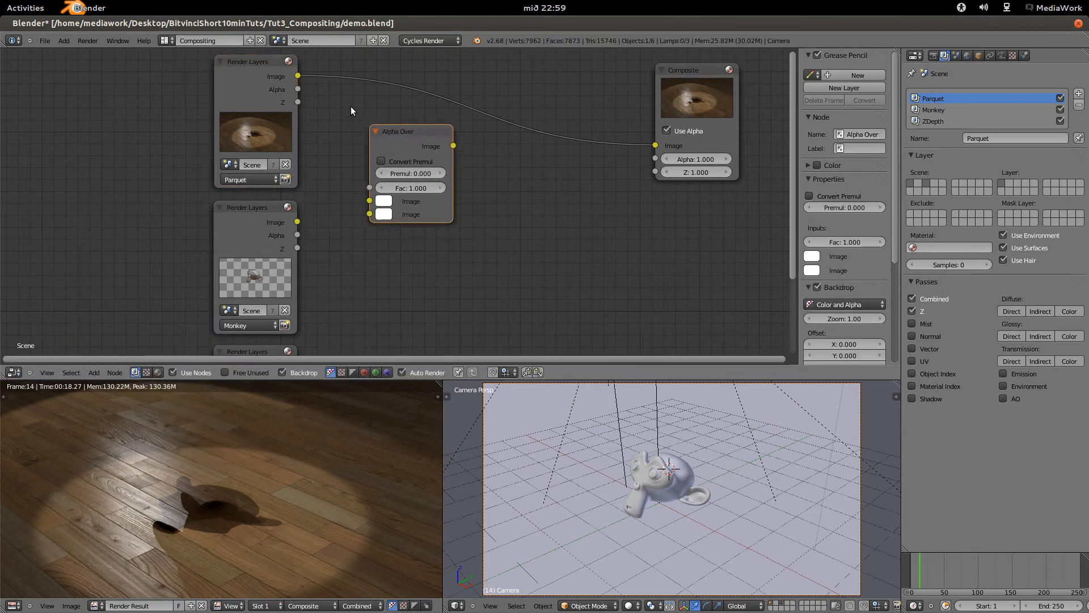
Connect the Parquet and Monkey images to Alpha Over's first and second image inputs, and its output to the Composite image input.
{"action": "left_click_drag", "start_coordinate": [297, 76], "coordinate": [369, 201]}
{"action": "left_click_drag", "start_coordinate": [297, 222], "coordinate": [370, 214]}
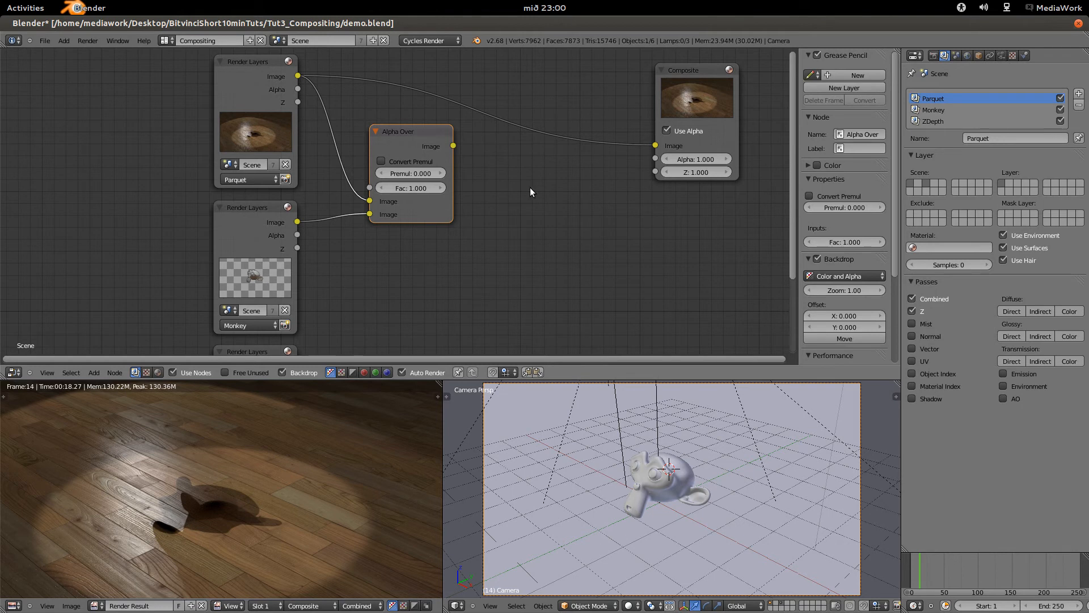
{"action": "left_click_drag", "start_coordinate": [454, 147], "coordinate": [658, 145]}
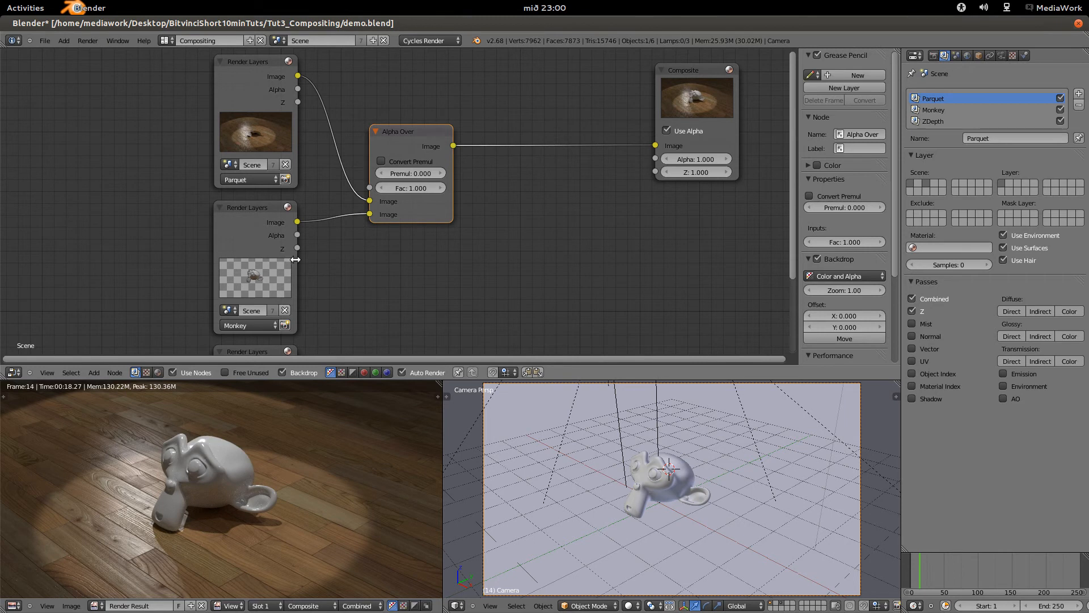
Widen the gap between the Alpha Over and Composite nodes to make room for more nodes.
{"action": "left_click_drag", "start_coordinate": [690, 70], "coordinate": [699, 66]}
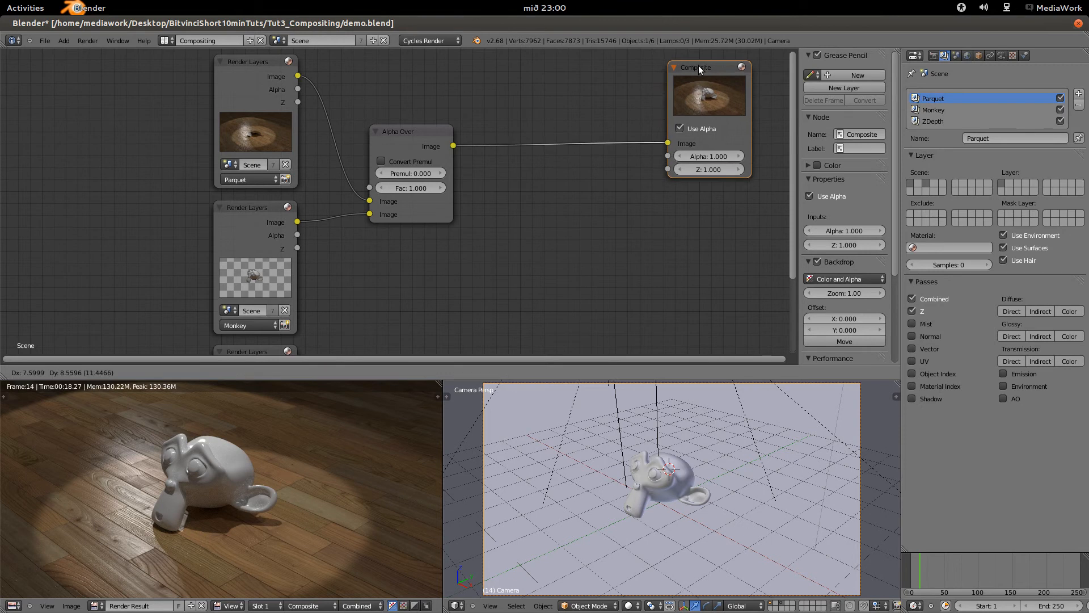
{"action": "left_click", "coordinate": [402, 131]}
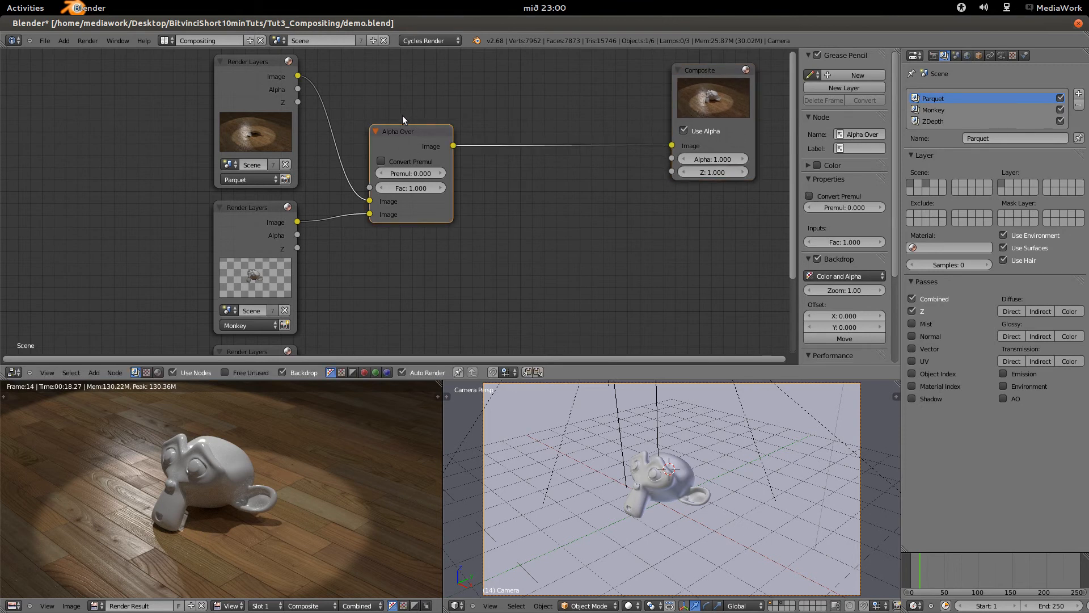
{"action": "left_click_drag", "start_coordinate": [700, 73], "coordinate": [722, 74]}
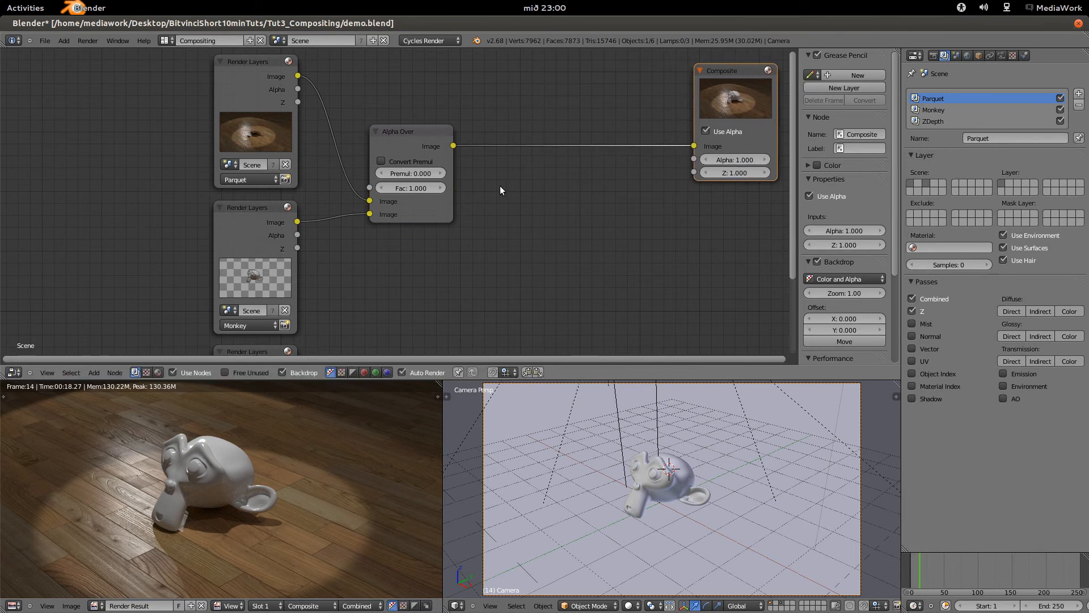
{"action": "left_click_drag", "start_coordinate": [390, 132], "coordinate": [384, 133]}
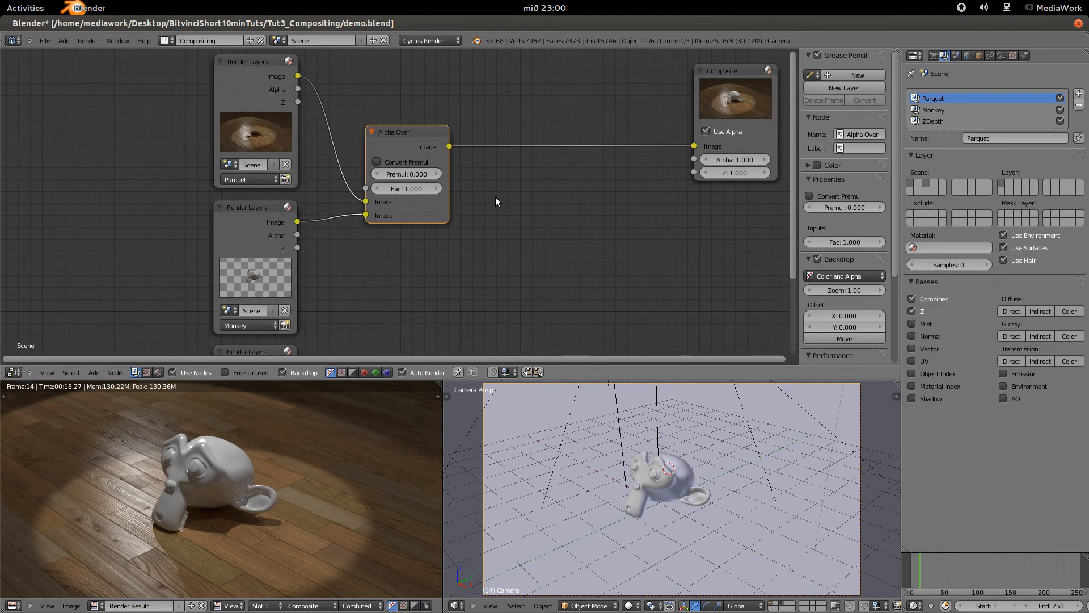
{"action": "left_click_drag", "start_coordinate": [717, 72], "coordinate": [746, 73]}
{"action": "middle_click_drag", "start_coordinate": [625, 210], "coordinate": [562, 225]}
{"action": "left_click_drag", "start_coordinate": [332, 145], "coordinate": [320, 146]}
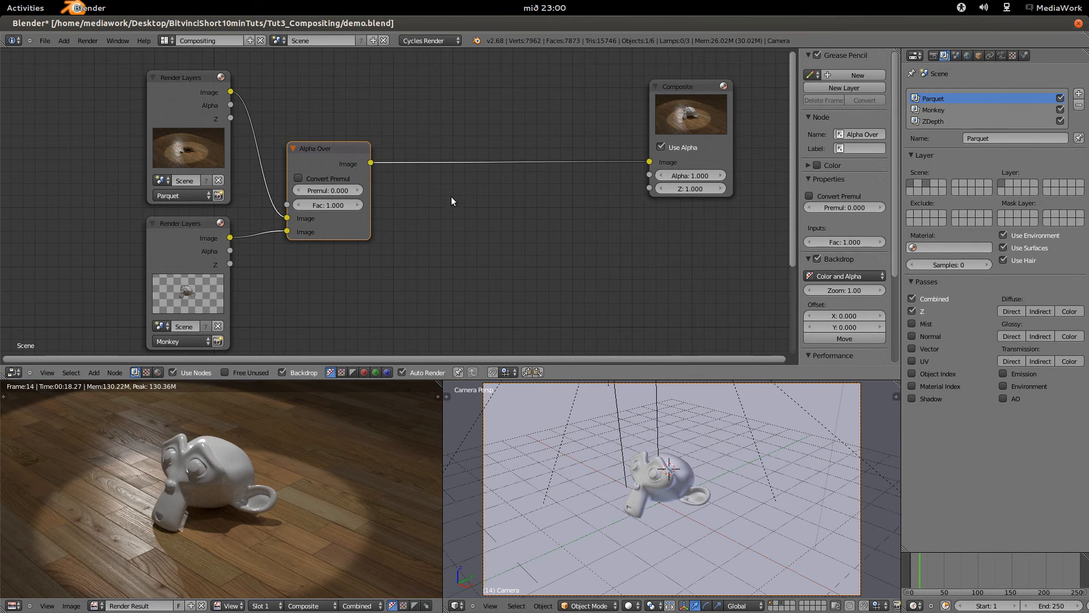
{"action": "left_click_drag", "start_coordinate": [679, 85], "coordinate": [703, 86]}
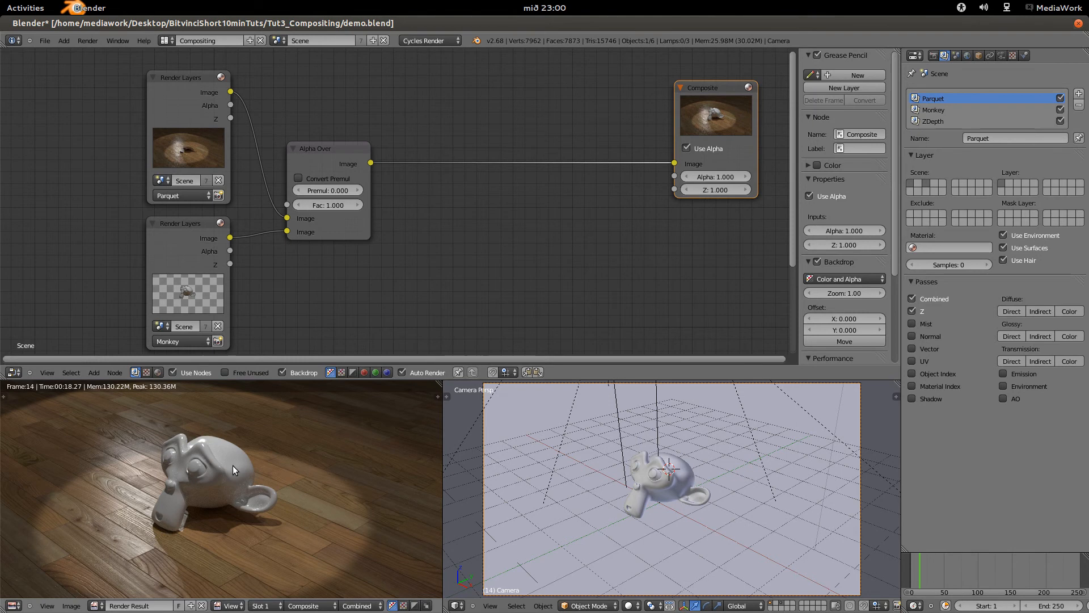
Add a Viewer output node below the Alpha Over link and connect the Alpha Over image to it.
{"action": "middle_click_drag", "start_coordinate": [503, 261], "coordinate": [525, 186]}
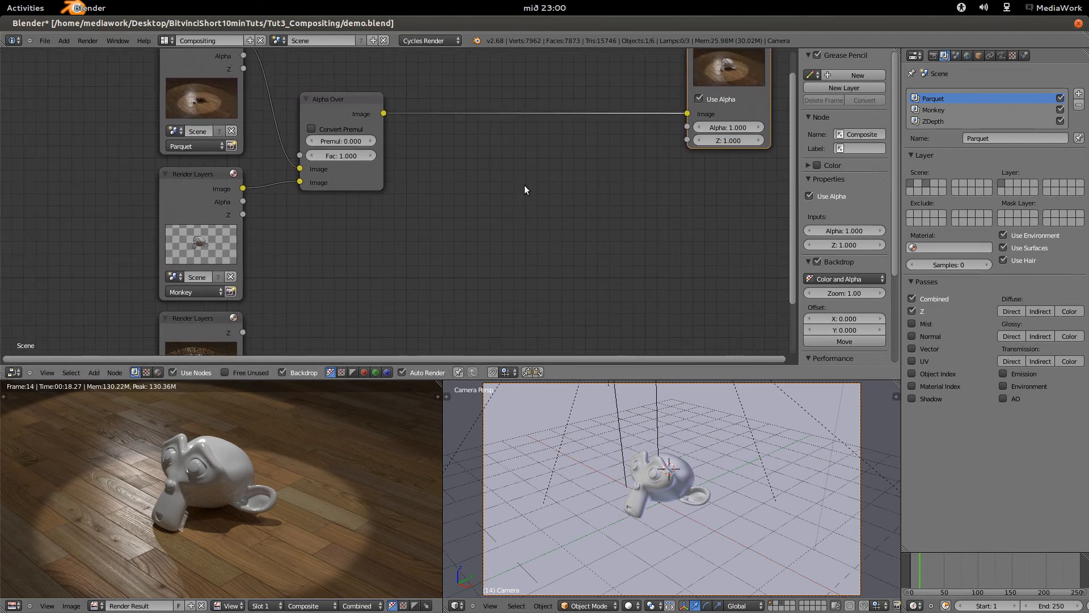
{"action": "left_click", "coordinate": [94, 373]}
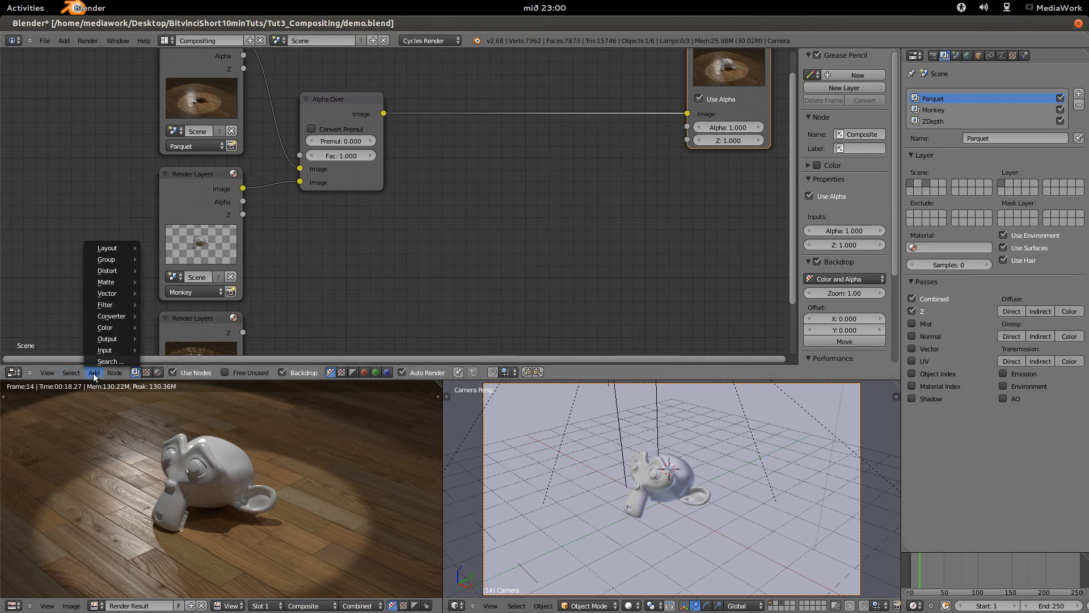
{"action": "mouse_move", "coordinate": [104, 339]}
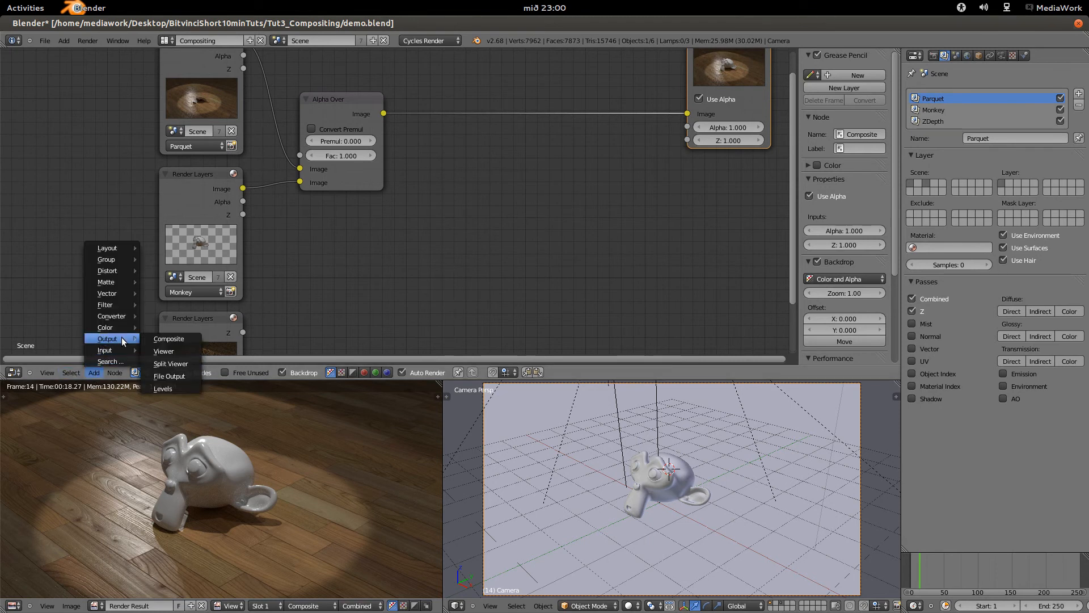
{"action": "left_click", "coordinate": [164, 351]}
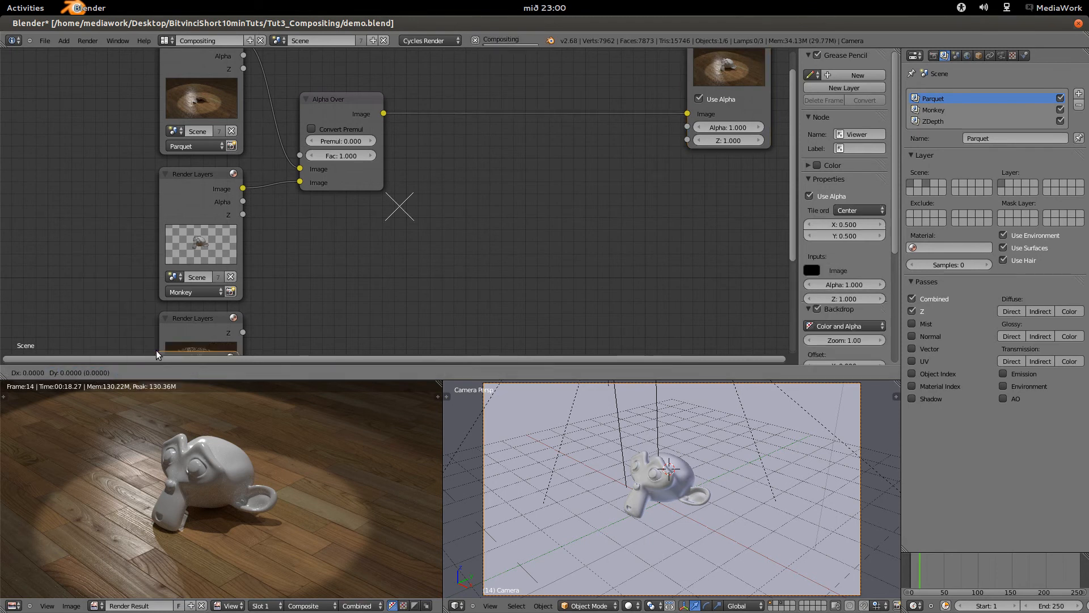
{"action": "left_click", "coordinate": [463, 172]}
{"action": "left_click_drag", "start_coordinate": [383, 114], "coordinate": [450, 286]}
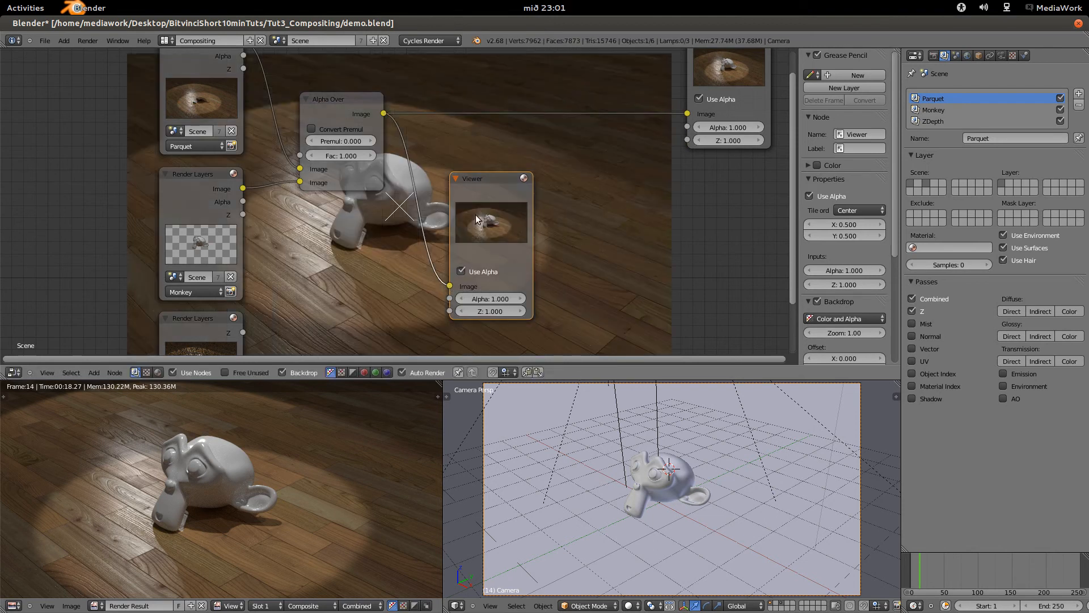
{"action": "left_click_drag", "start_coordinate": [482, 179], "coordinate": [484, 202]}
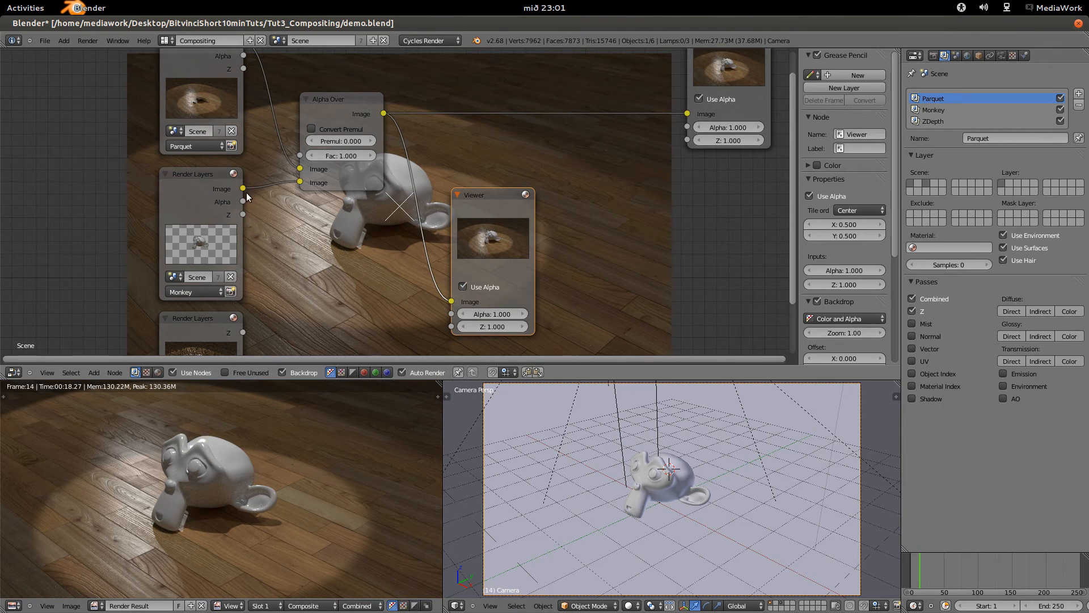
Preview the Monkey layer's image through the Viewer node, and reconnect the Alpha Over output to the Viewer.
{"action": "left_click_drag", "start_coordinate": [244, 189], "coordinate": [452, 302]}
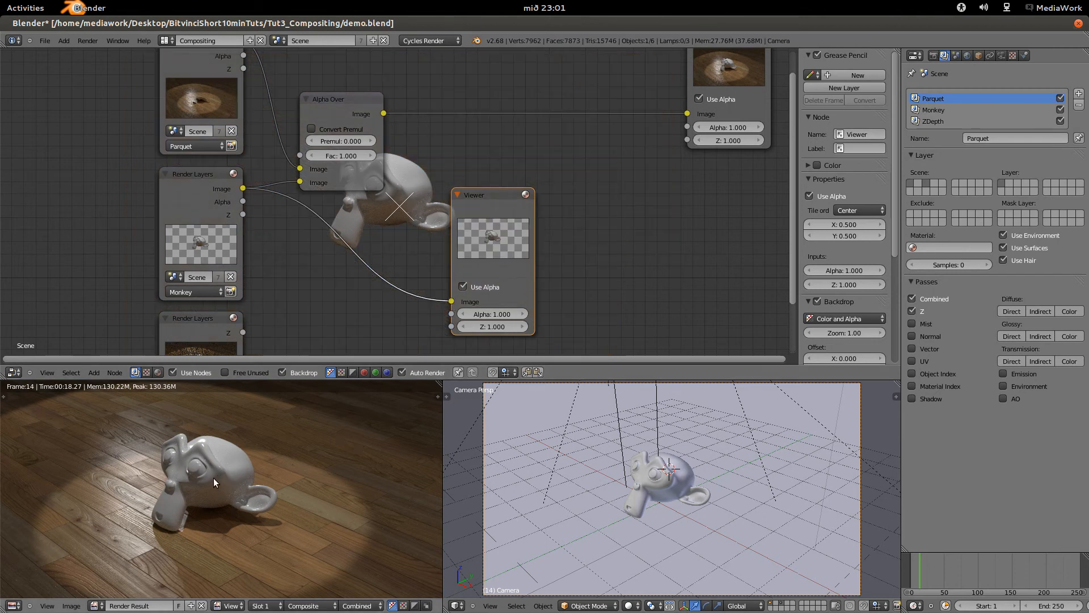
{"action": "left_click_drag", "start_coordinate": [383, 113], "coordinate": [451, 300]}
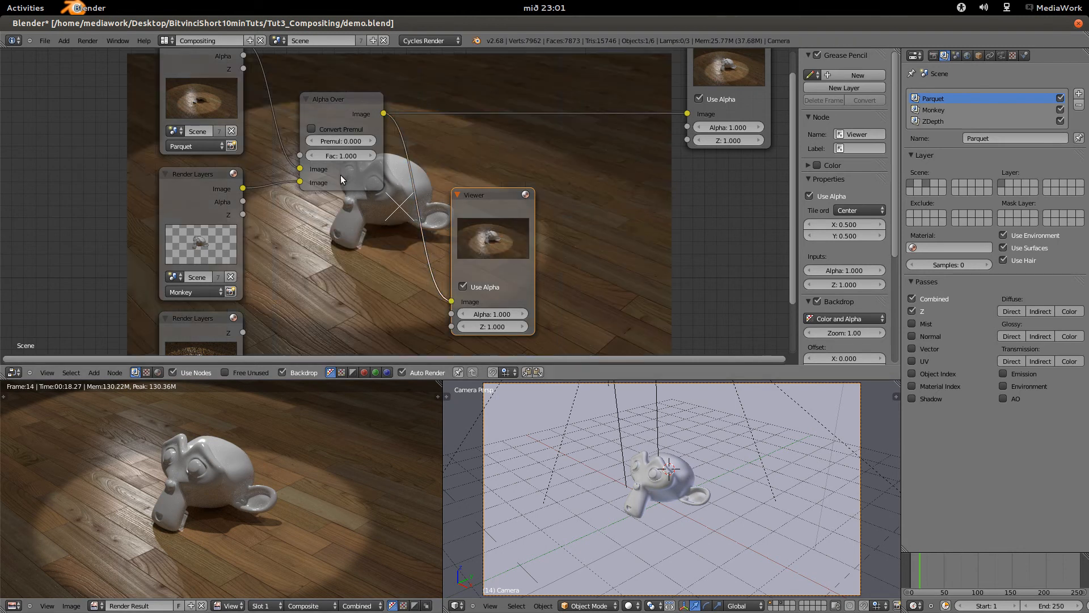
Shift the Viewer and Alpha Over nodes aside and insert a Defocus filter node on the link between Alpha Over and Composite.
{"action": "left_click_drag", "start_coordinate": [491, 197], "coordinate": [460, 223]}
{"action": "left_click_drag", "start_coordinate": [347, 104], "coordinate": [330, 105]}
{"action": "middle_click_drag", "start_coordinate": [323, 284], "coordinate": [304, 256]}
{"action": "left_click", "coordinate": [95, 373]}
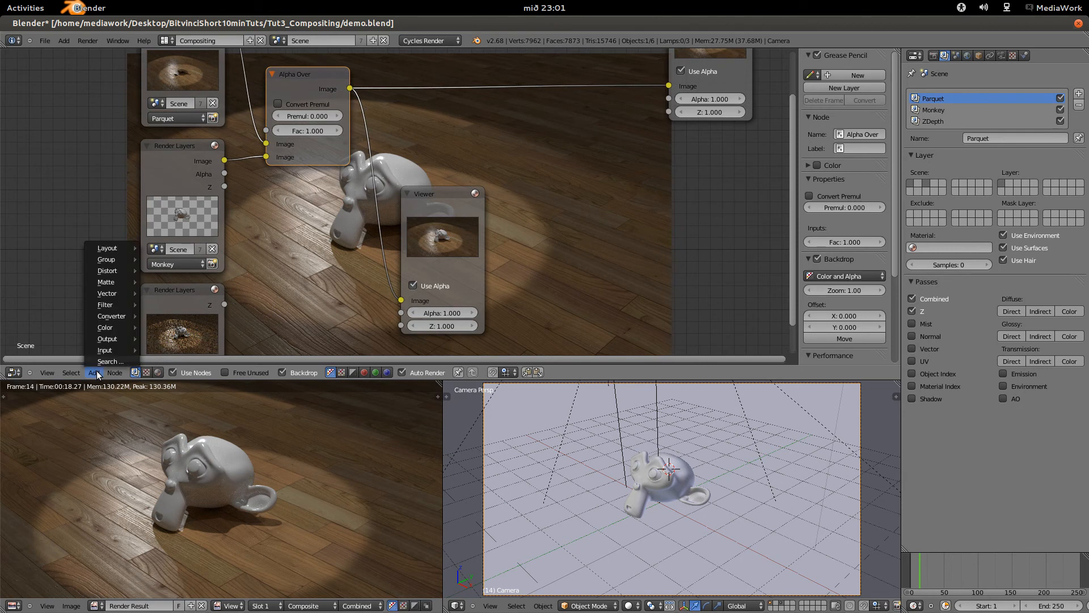
{"action": "mouse_move", "coordinate": [102, 315]}
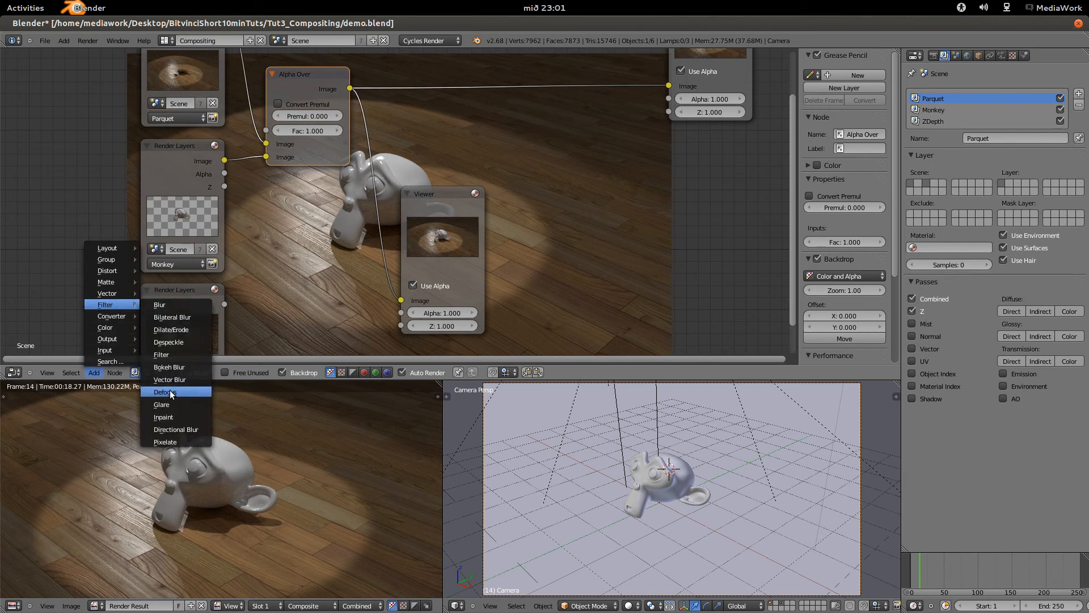
{"action": "left_click", "coordinate": [172, 393]}
{"action": "left_click", "coordinate": [485, 63]}
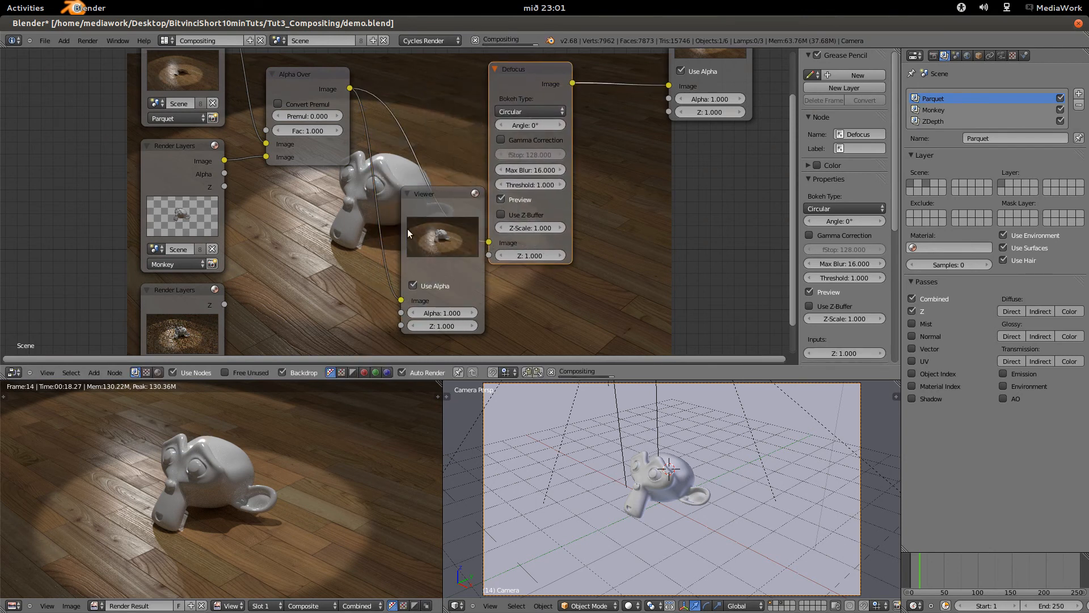
Move the Viewer node above the Defocus node and bring Defocus closer to Alpha Over.
{"action": "left_click_drag", "start_coordinate": [432, 199], "coordinate": [373, 257]}
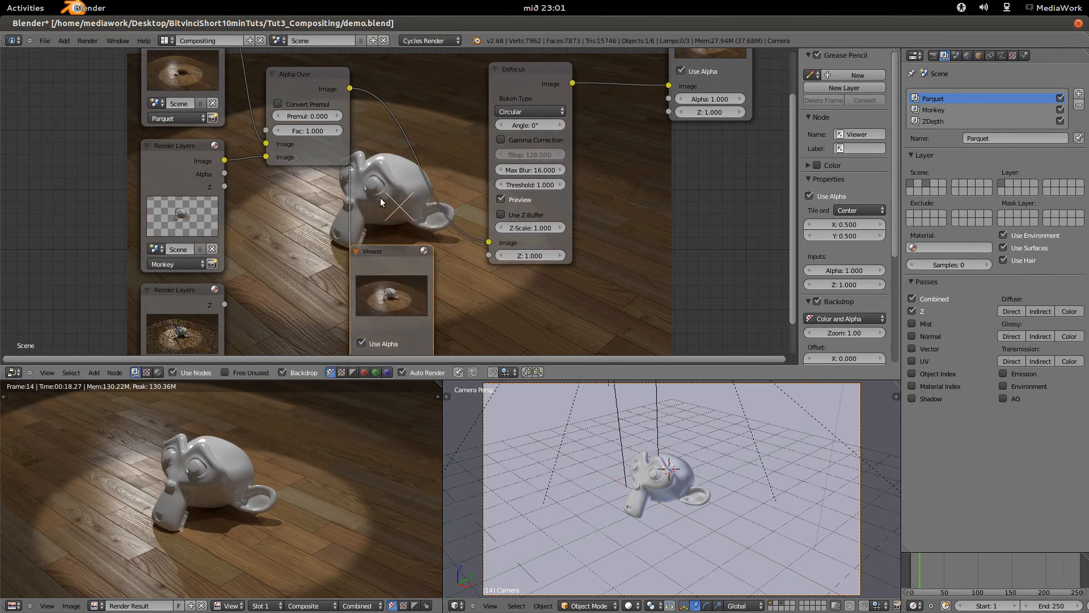
{"action": "scroll", "coordinate": [369, 138], "scroll_direction": "down", "scroll_amount": 3}
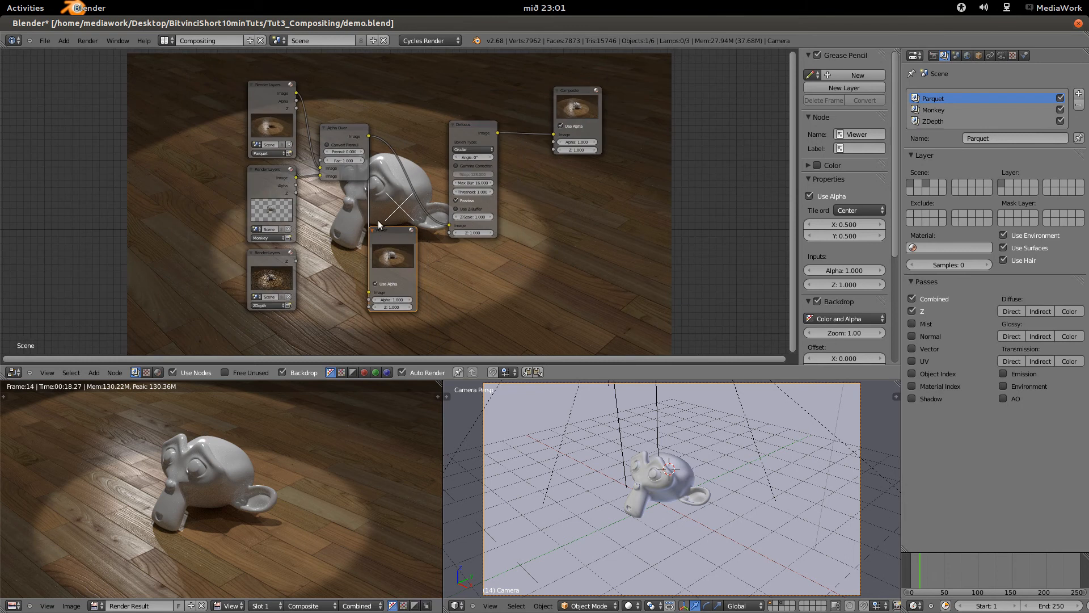
{"action": "key", "text": "g"}
{"action": "left_click", "coordinate": [401, 23]}
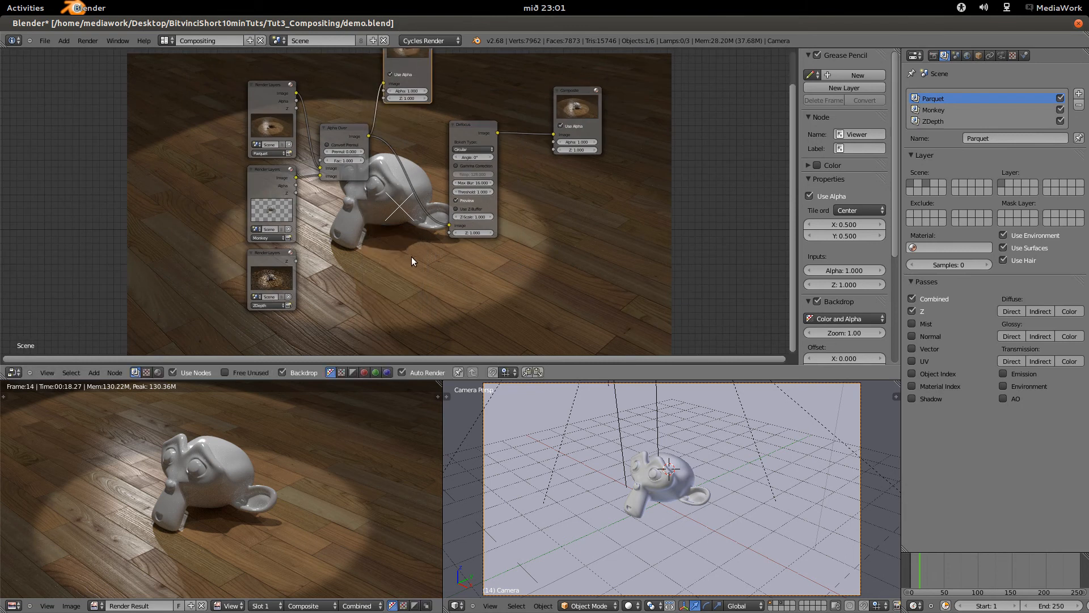
{"action": "left_click_drag", "start_coordinate": [457, 134], "coordinate": [397, 132]}
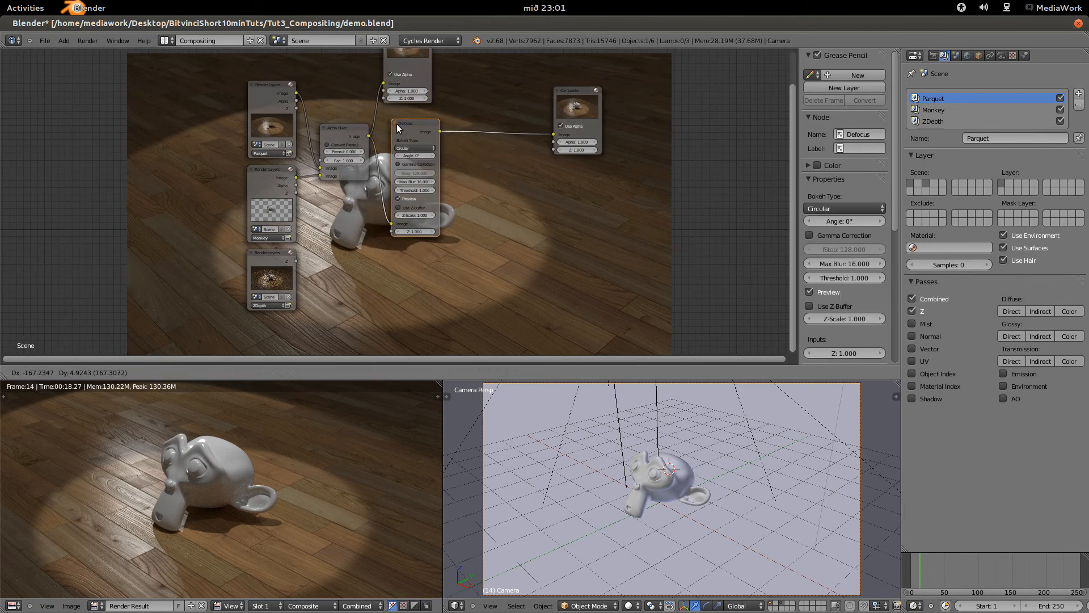
Enable Use Z-Buffer on the Defocus node and connect the ZDepth layer's Z output to its Z input.
{"action": "scroll", "coordinate": [433, 204], "scroll_direction": "up", "scroll_amount": 1}
{"action": "scroll", "coordinate": [429, 206], "scroll_direction": "up", "scroll_amount": 1}
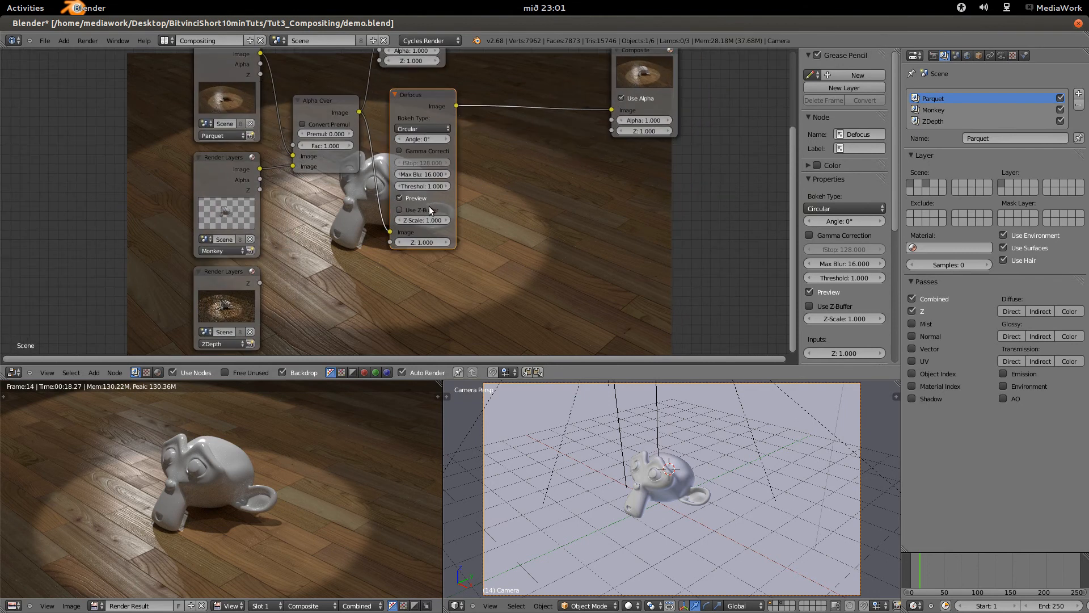
{"action": "left_click", "coordinate": [399, 209]}
{"action": "left_click_drag", "start_coordinate": [260, 282], "coordinate": [389, 242]}
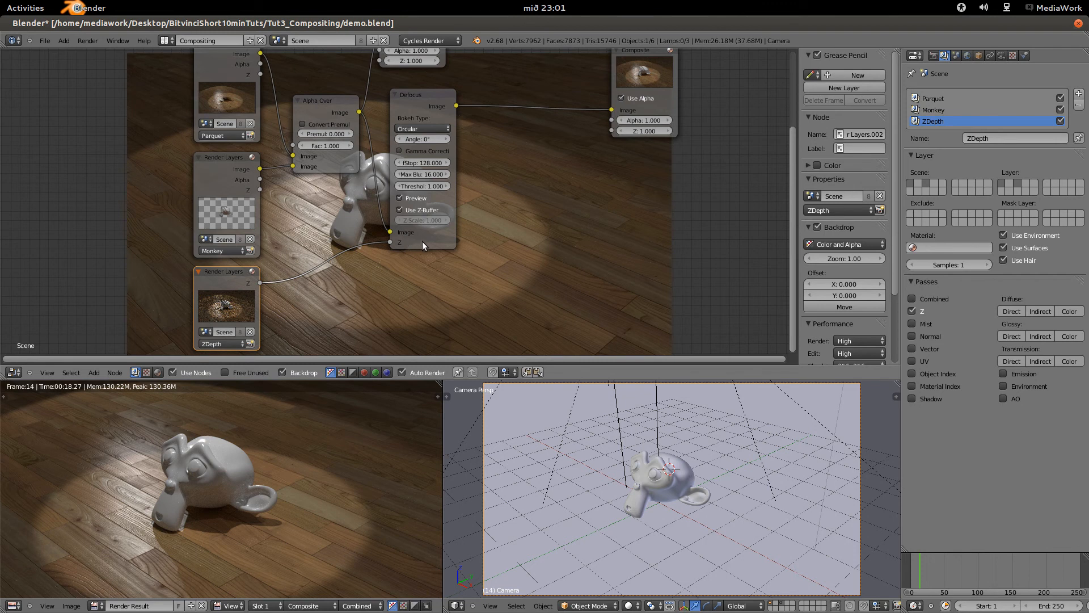
Show the camera's depth of field settings and set the Defocus node's fStop to 3.
{"action": "left_click", "coordinate": [1000, 55]}
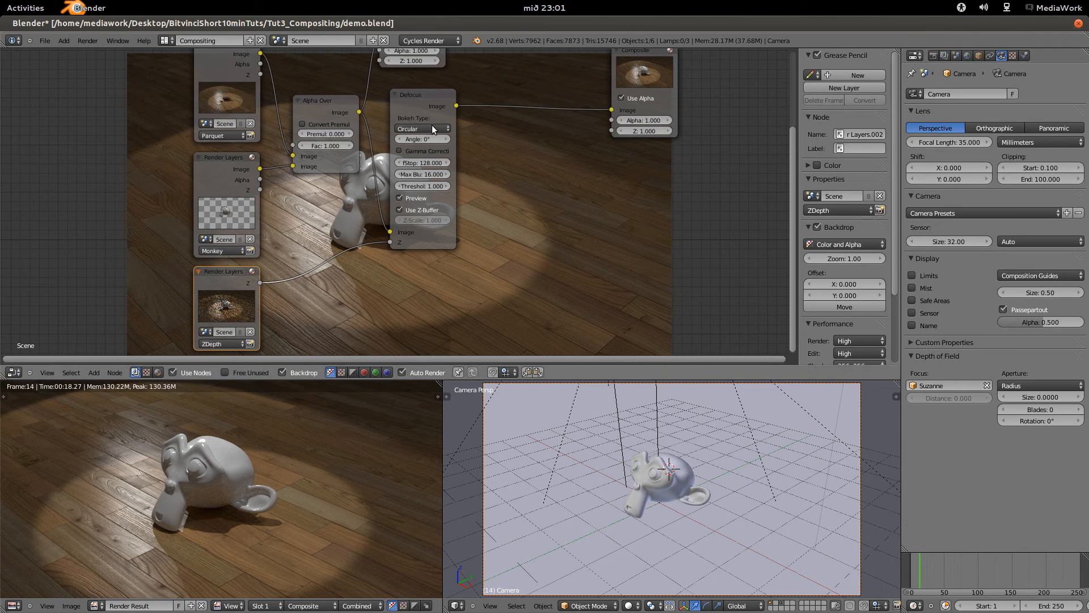
{"action": "left_click", "coordinate": [422, 163]}
{"action": "type", "text": "3"}
{"action": "key", "text": "Return"}
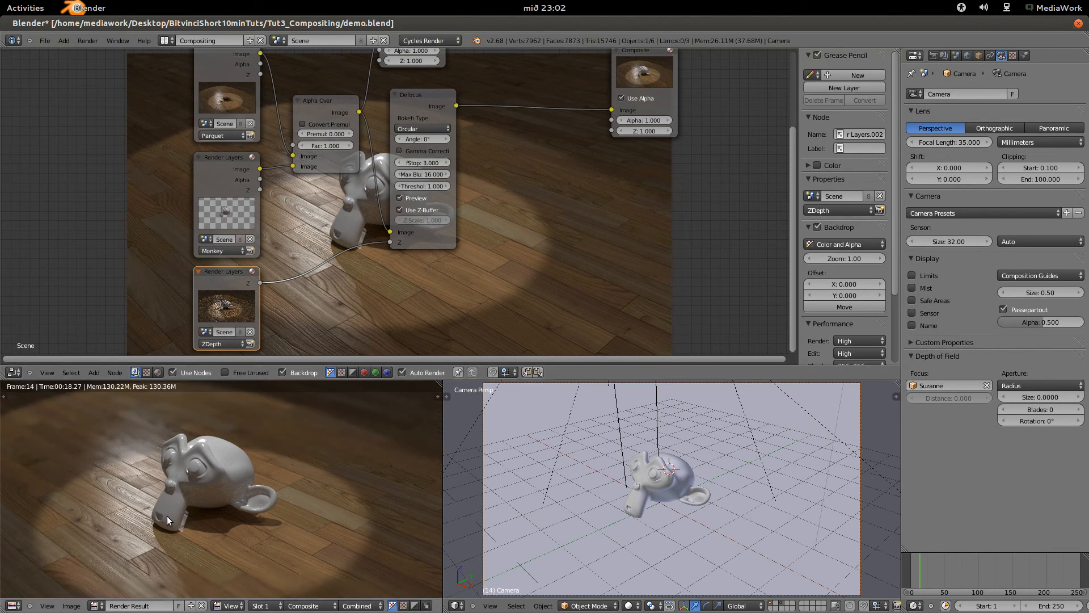
{"action": "scroll", "coordinate": [488, 174], "scroll_direction": "down", "scroll_amount": 2}
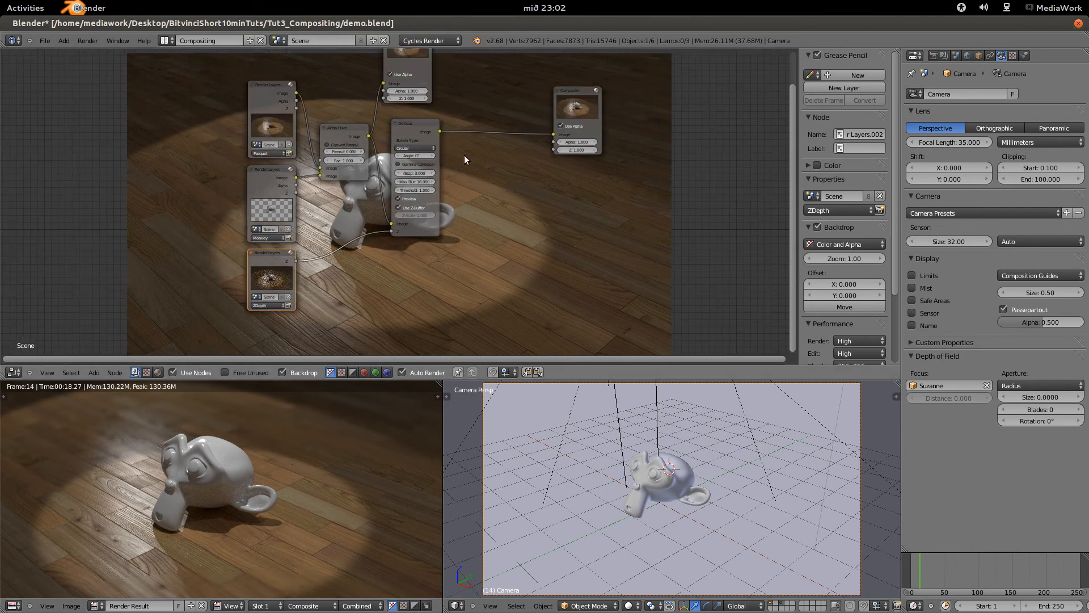
Duplicate the Viewer node, place the copy below Composite and connect the Defocus node's Image output to it.
{"action": "left_click", "coordinate": [404, 54]}
{"action": "key", "text": "shift+d"}
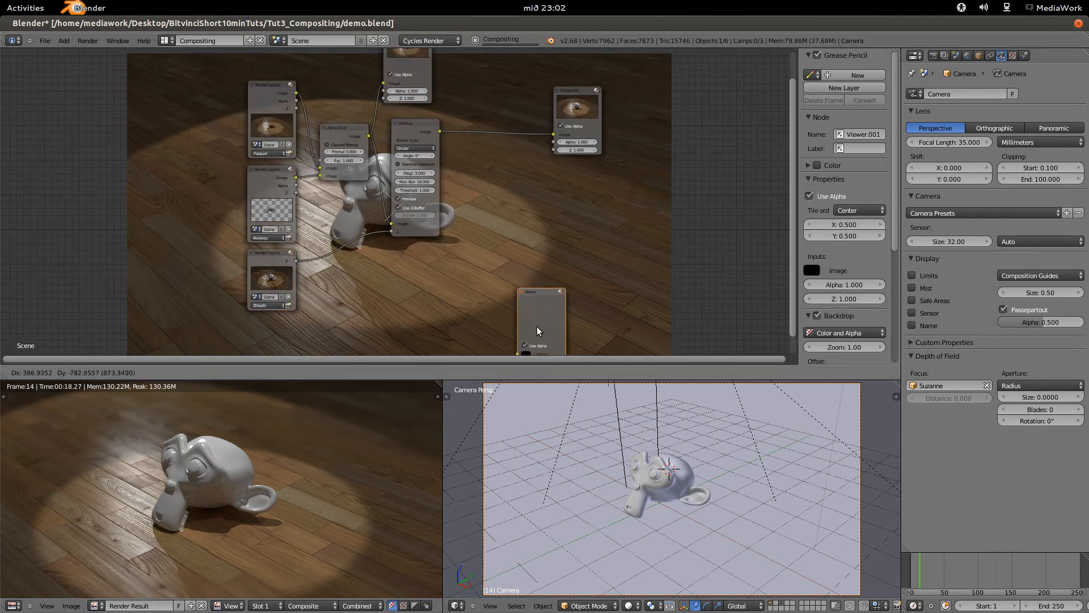
{"action": "left_click", "coordinate": [471, 203]}
{"action": "left_click_drag", "start_coordinate": [440, 132], "coordinate": [475, 277]}
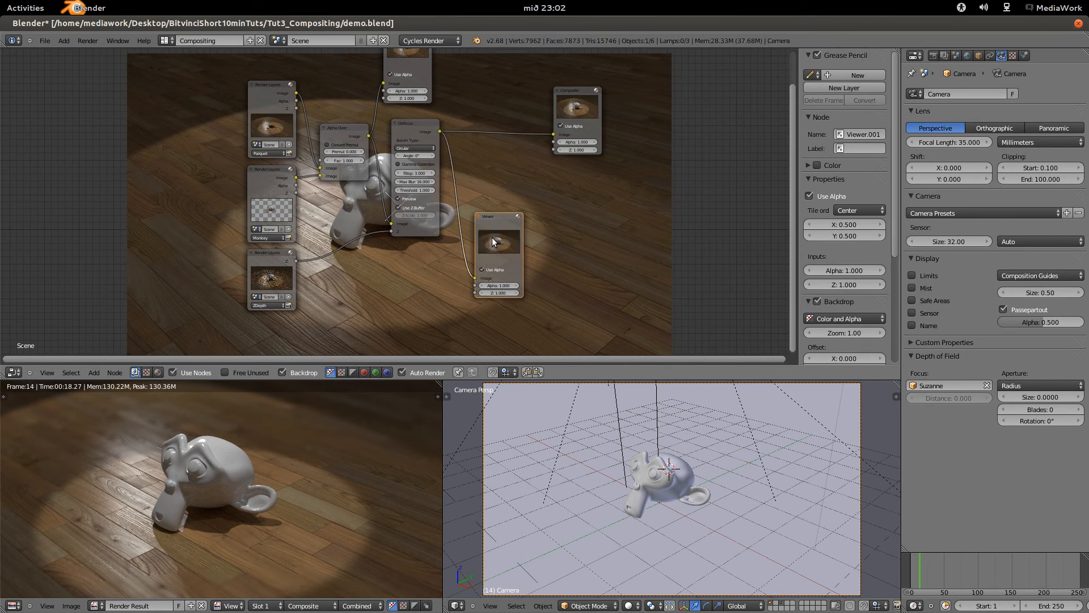
{"action": "left_click_drag", "start_coordinate": [505, 220], "coordinate": [548, 225]}
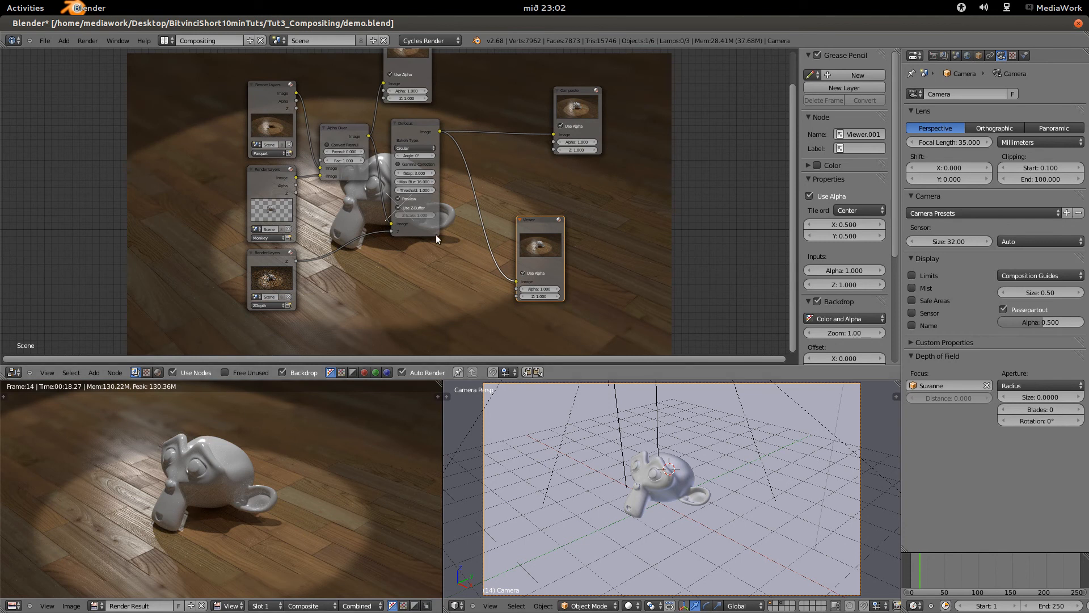
Turn off Preview on the Defocus node and slightly reposition the Defocus node and its connected Viewer.
{"action": "scroll", "coordinate": [455, 229], "scroll_direction": "up", "scroll_amount": 2}
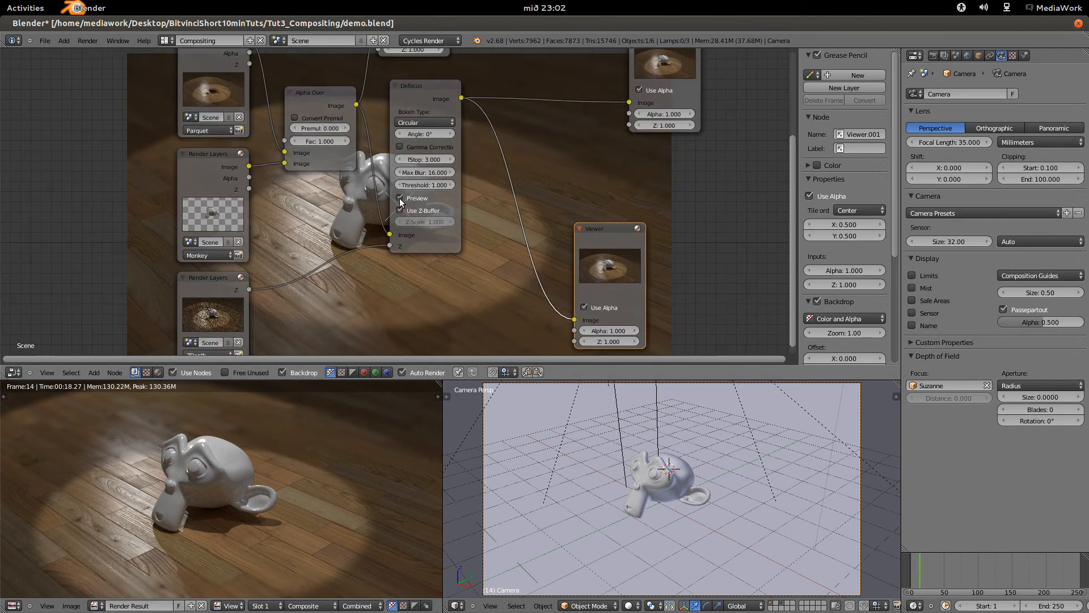
{"action": "left_click", "coordinate": [399, 198]}
{"action": "left_click_drag", "start_coordinate": [419, 85], "coordinate": [407, 94]}
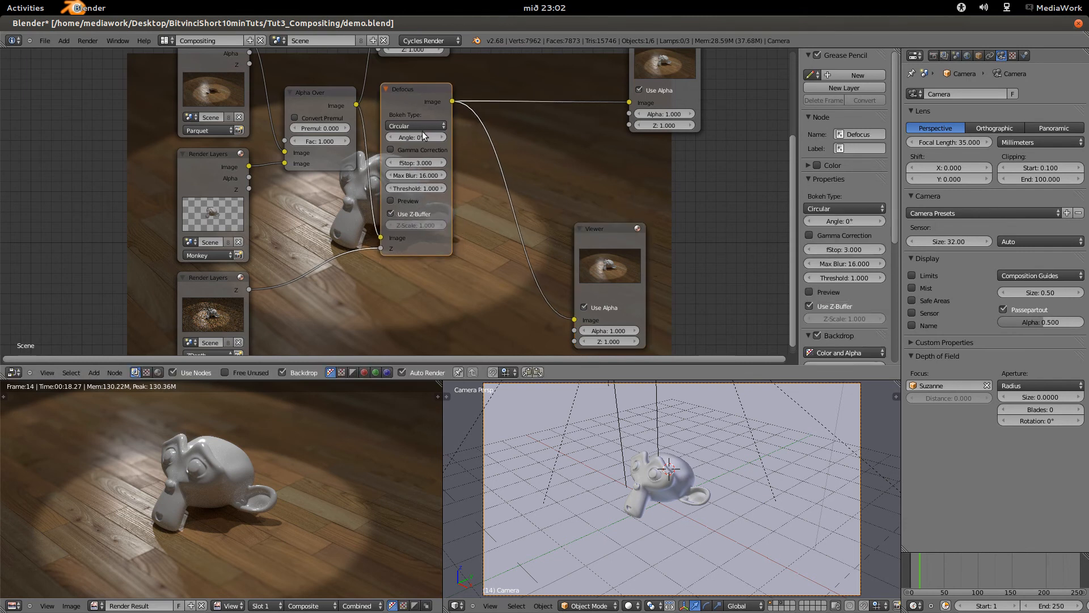
{"action": "left_click_drag", "start_coordinate": [614, 258], "coordinate": [640, 280]}
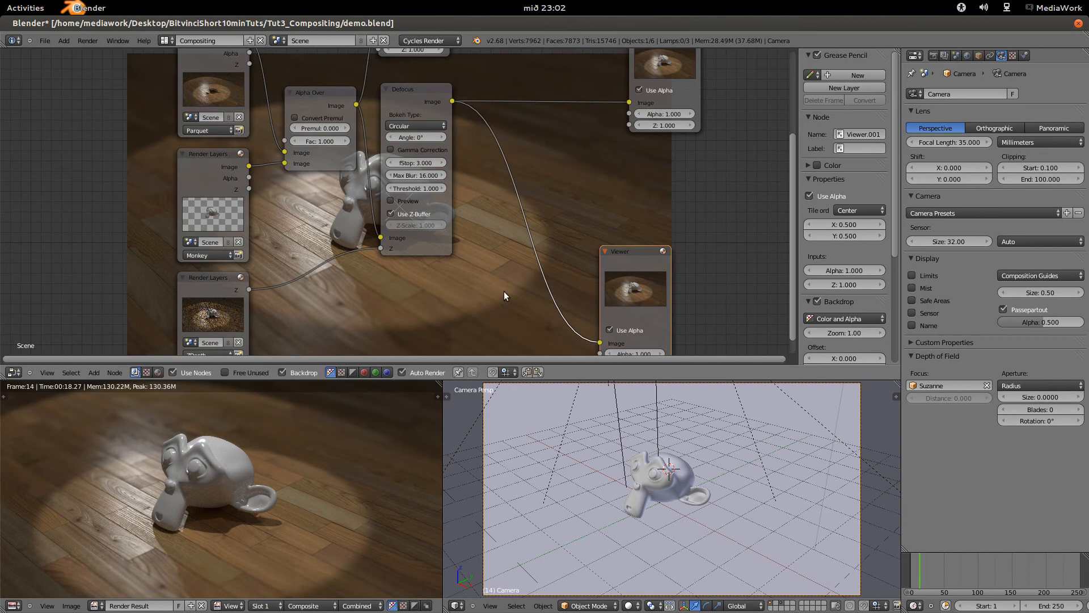
Insert a Glare filter node on the link between Defocus and Composite and set its type to Simple Star.
{"action": "middle_click_drag", "start_coordinate": [476, 324], "coordinate": [403, 311]}
{"action": "left_click", "coordinate": [95, 373]}
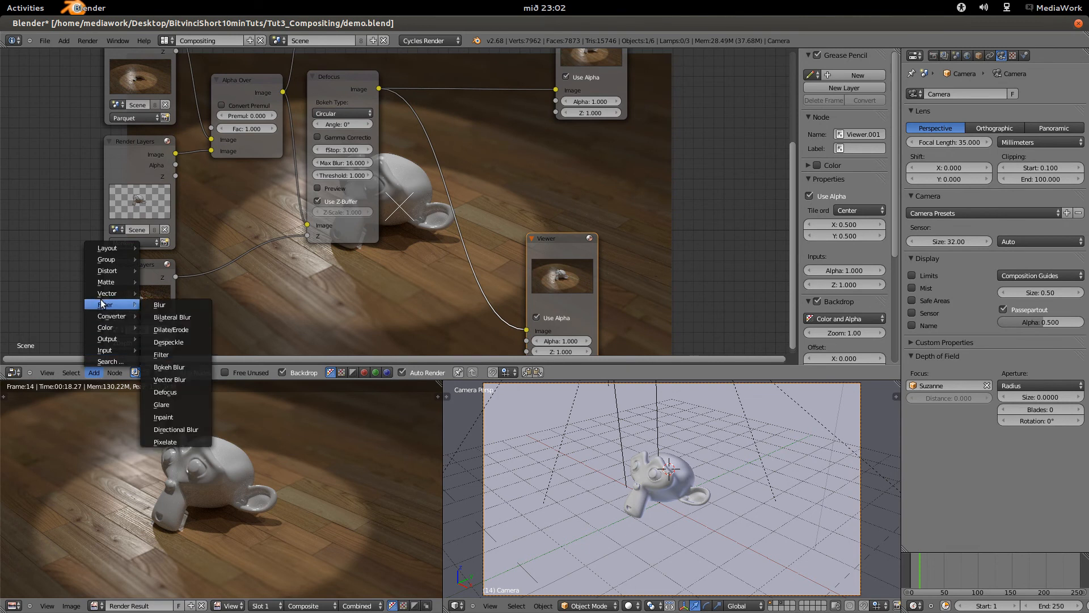
{"action": "mouse_move", "coordinate": [99, 295]}
{"action": "left_click", "coordinate": [164, 406]}
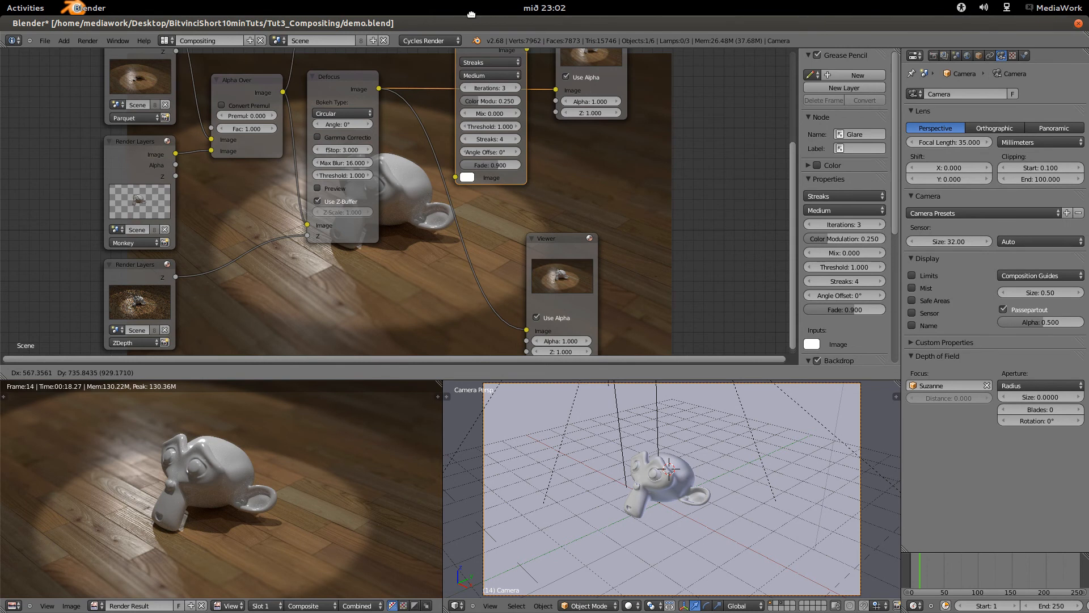
{"action": "left_click", "coordinate": [465, 59]}
{"action": "left_click_drag", "start_coordinate": [493, 57], "coordinate": [397, 99]}
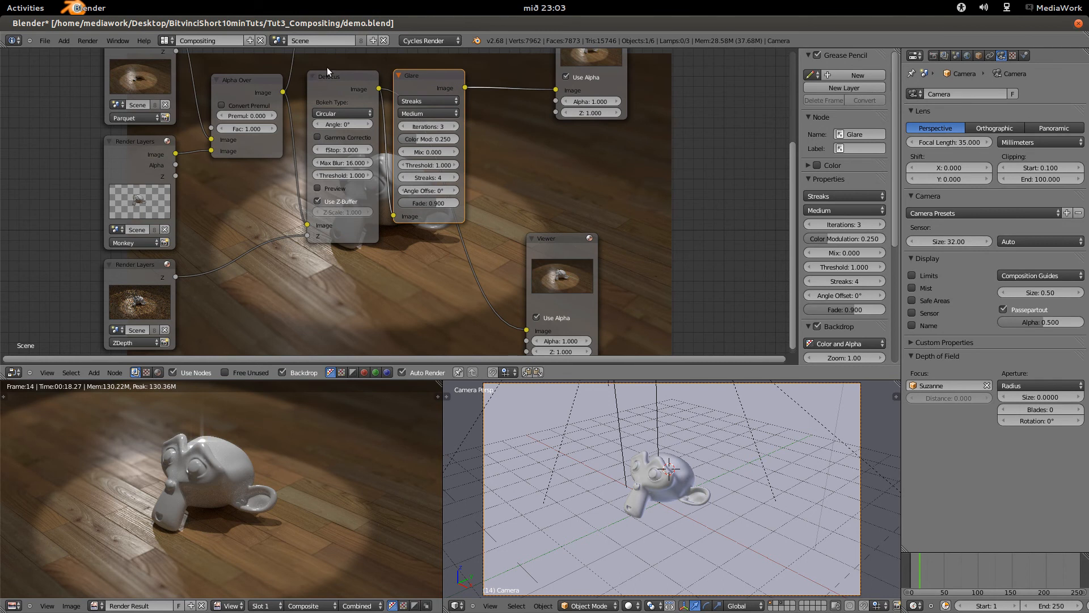
{"action": "left_click_drag", "start_coordinate": [441, 77], "coordinate": [442, 78]}
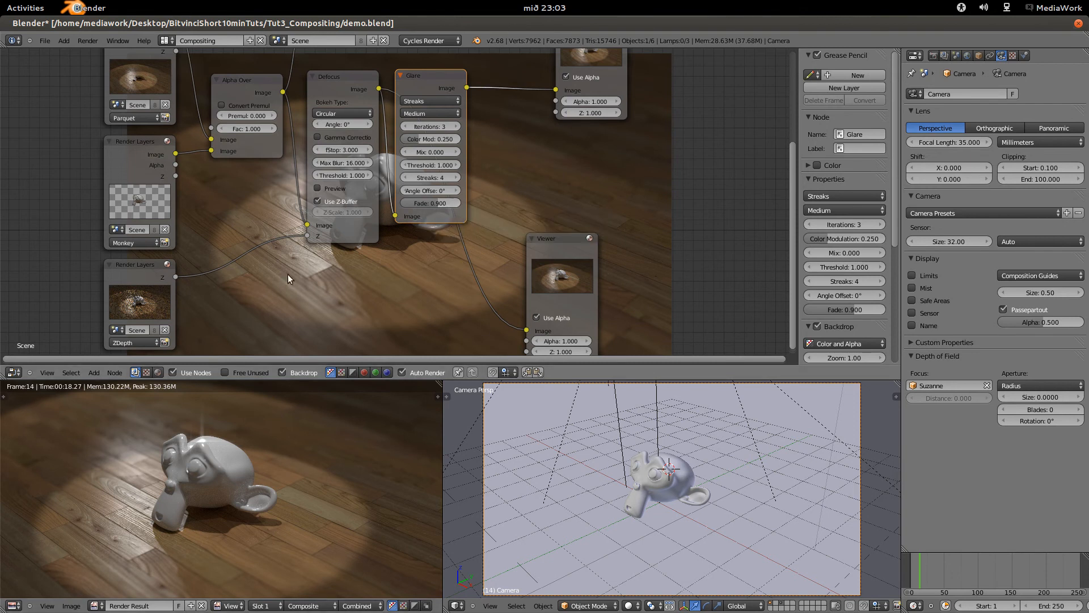
{"action": "left_click", "coordinate": [433, 102]}
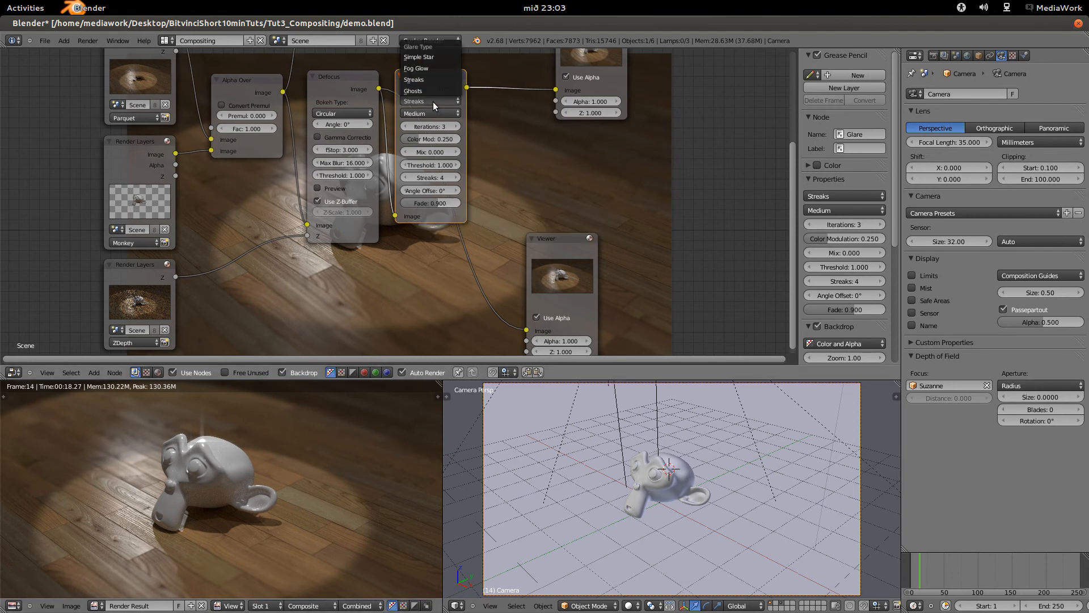
{"action": "left_click", "coordinate": [428, 58]}
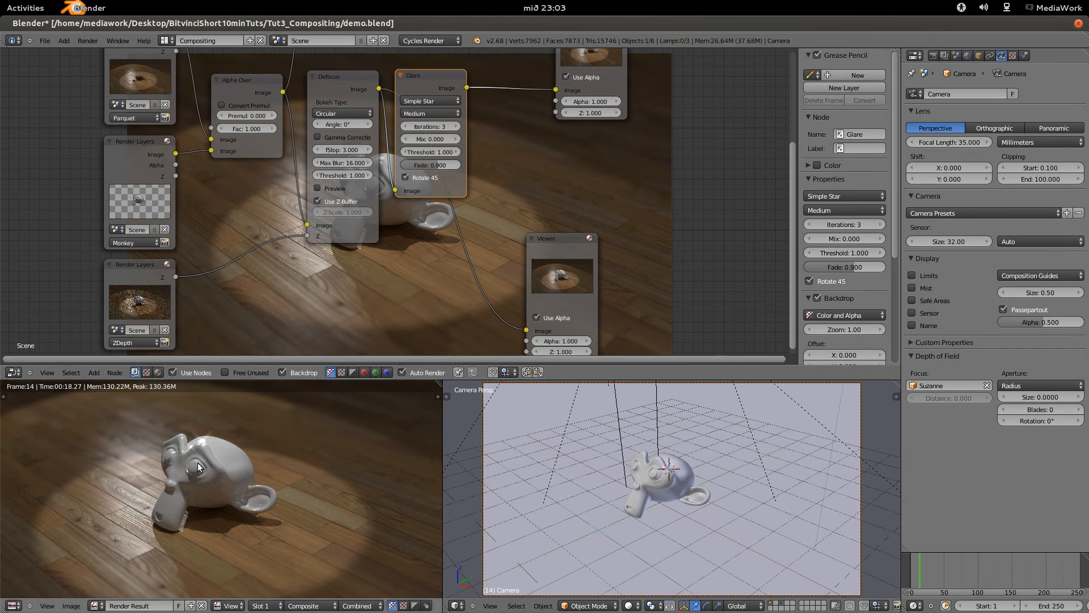
Move the Composite and lower Viewer nodes aside and insert a Lens Distortion node on the link between Glare and Composite.
{"action": "scroll", "coordinate": [619, 128], "scroll_direction": "down", "scroll_amount": 4}
{"action": "left_click_drag", "start_coordinate": [531, 72], "coordinate": [620, 71]}
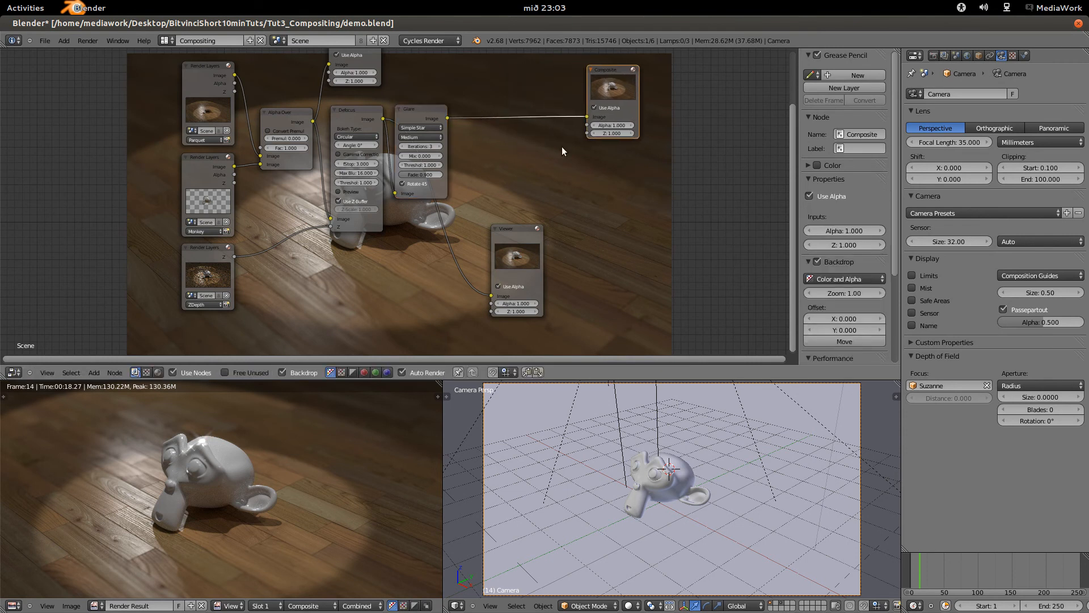
{"action": "left_click_drag", "start_coordinate": [499, 242], "coordinate": [494, 271]}
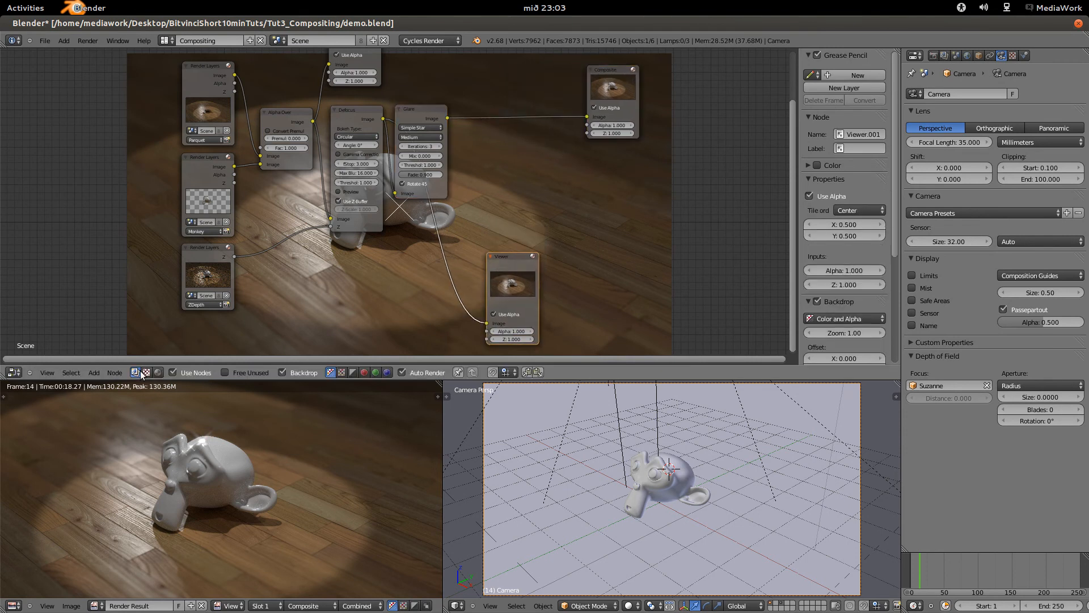
{"action": "left_click", "coordinate": [94, 373]}
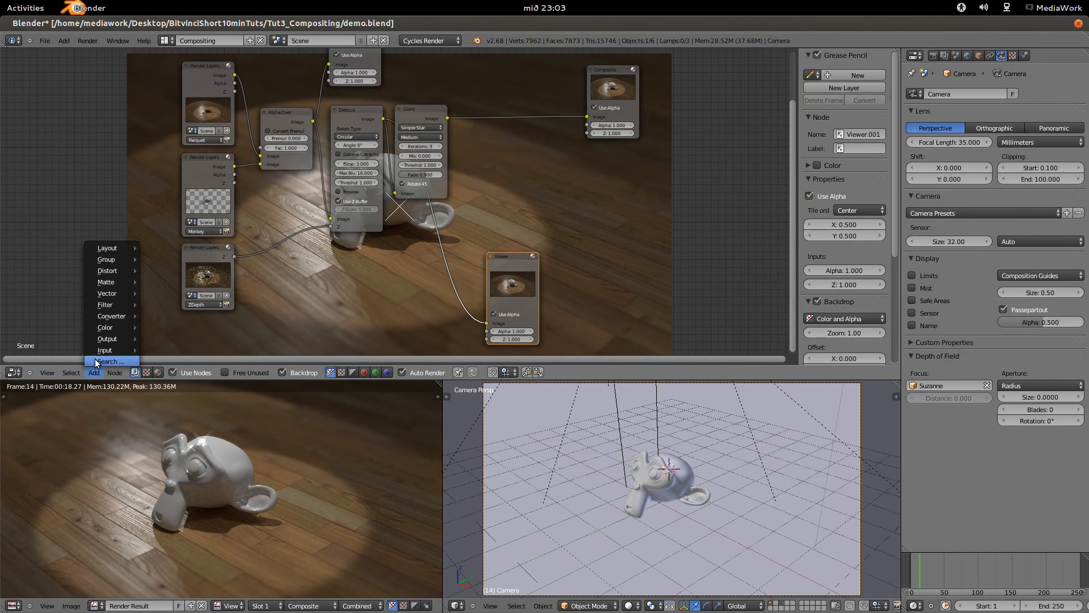
{"action": "mouse_move", "coordinate": [106, 305]}
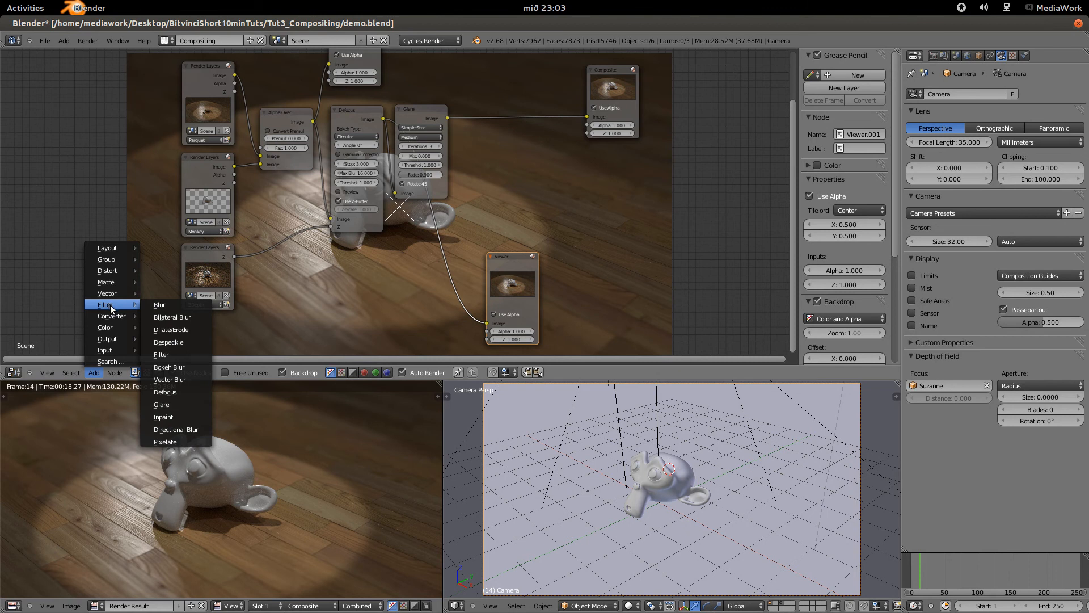
{"action": "mouse_move", "coordinate": [107, 271]}
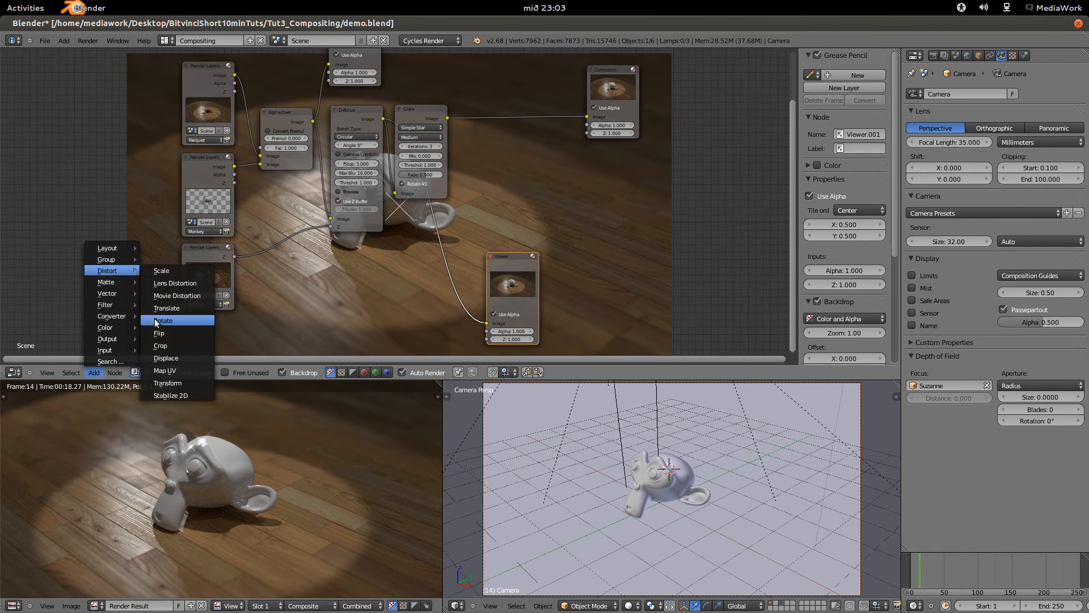
{"action": "left_click", "coordinate": [169, 284]}
{"action": "left_click", "coordinate": [465, 107]}
{"action": "scroll", "coordinate": [494, 182], "scroll_direction": "up", "scroll_amount": 2}
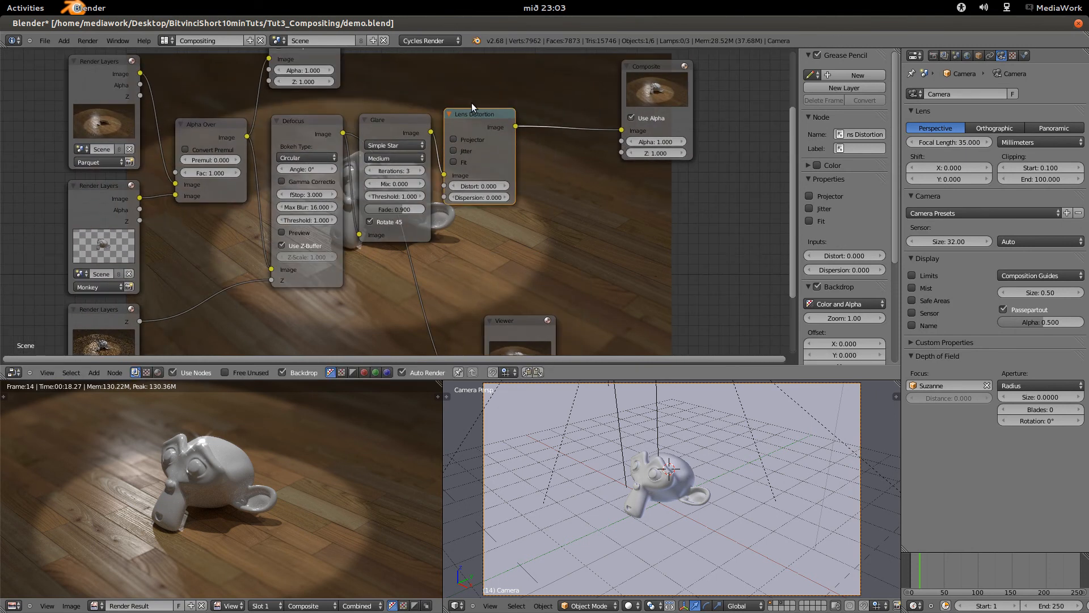
{"action": "left_click_drag", "start_coordinate": [471, 109], "coordinate": [472, 118]}
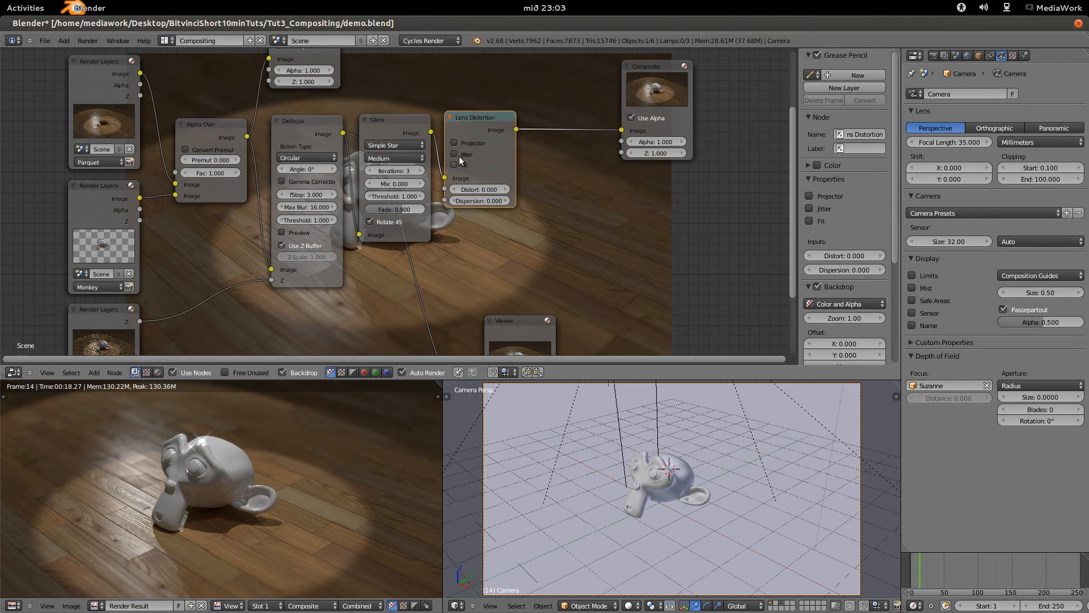
{"action": "left_click_drag", "start_coordinate": [471, 122], "coordinate": [470, 125]}
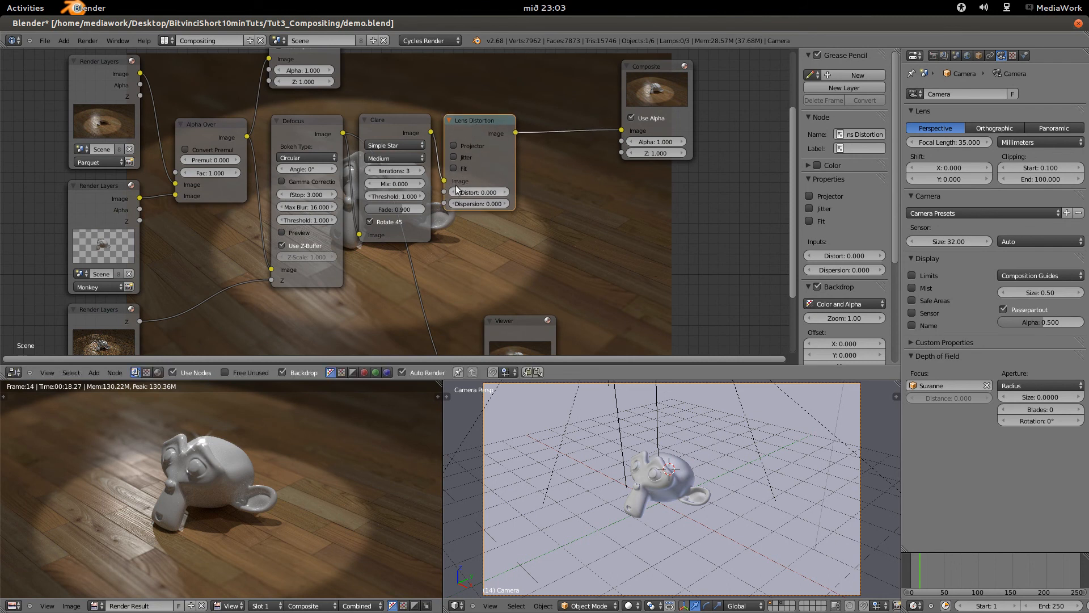
Set the Lens Distortion node's Dispersion to 0.05.
{"action": "left_click", "coordinate": [488, 202]}
{"action": "type", "text": "0.05"}
{"action": "key", "text": "Return"}
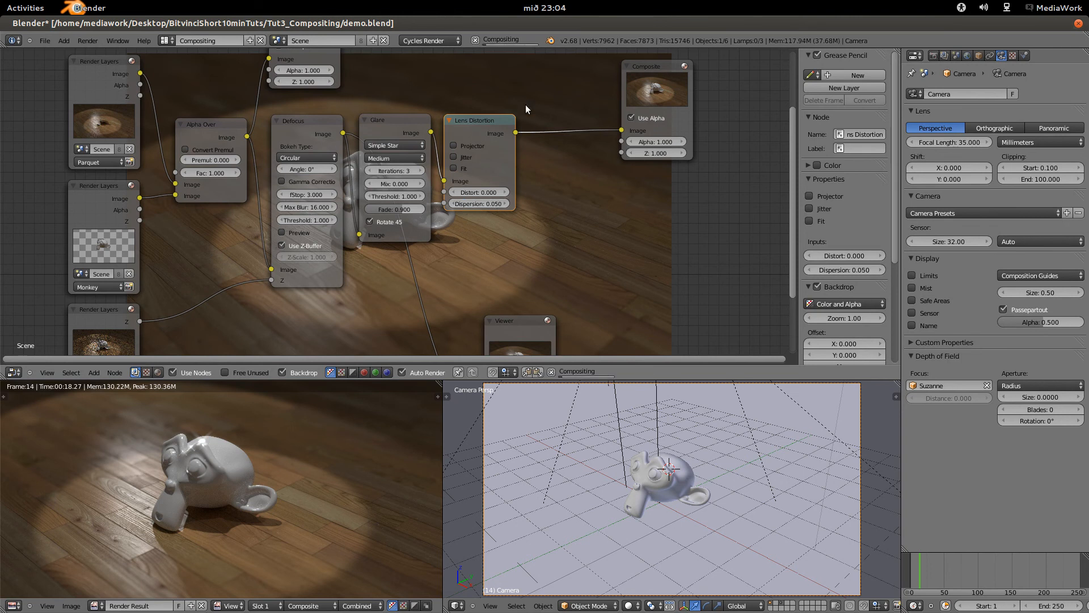
Reposition the lower Viewer node and connect the Lens Distortion node's Image output to it.
{"action": "left_click_drag", "start_coordinate": [526, 319], "coordinate": [602, 283]}
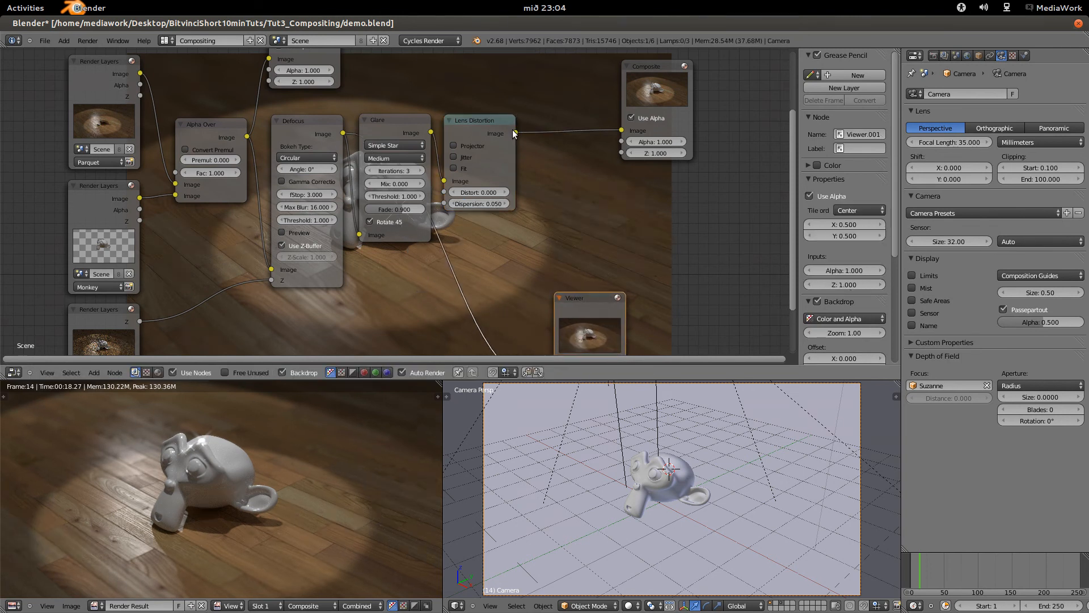
{"action": "scroll", "coordinate": [539, 293], "scroll_direction": "down", "scroll_amount": 2}
{"action": "left_click_drag", "start_coordinate": [490, 146], "coordinate": [524, 349]}
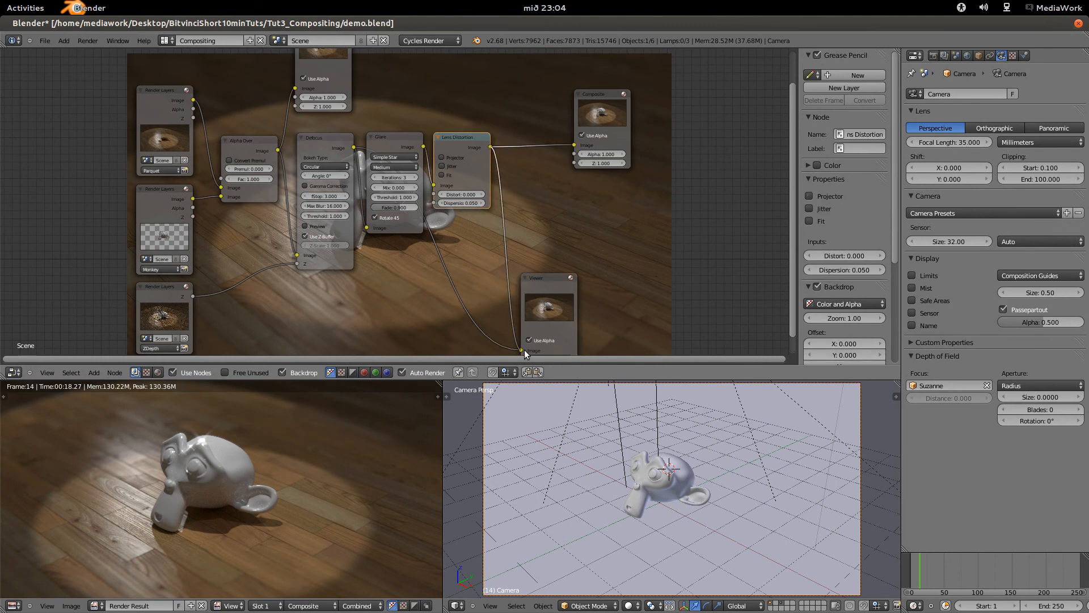
{"action": "left_click", "coordinate": [535, 289]}
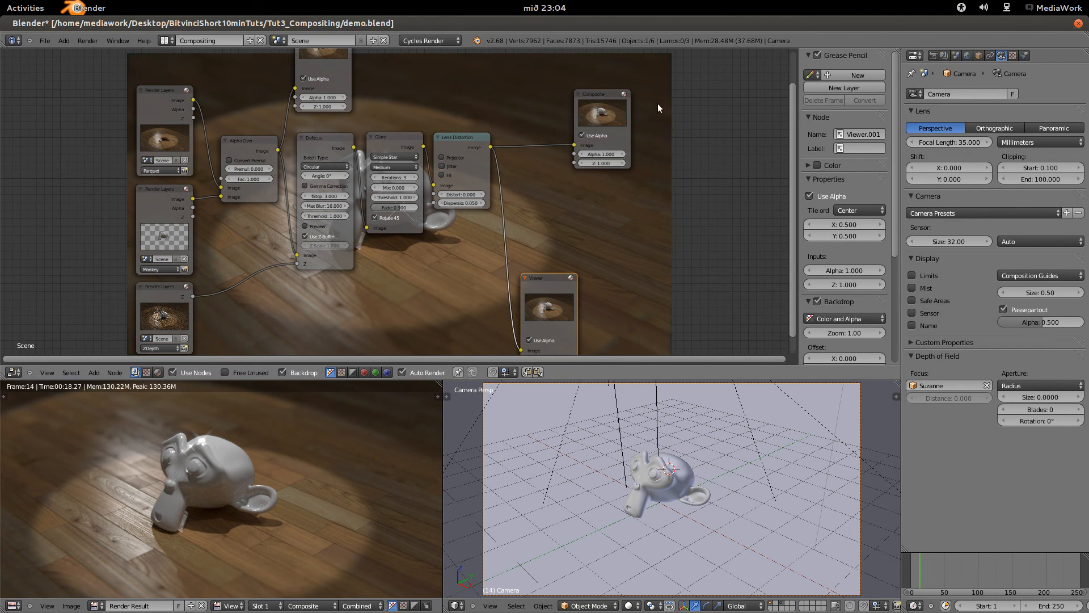
Set the Lens Distortion node's Dispersion to 0.1.
{"action": "middle_click_drag", "start_coordinate": [442, 275], "coordinate": [399, 363]}
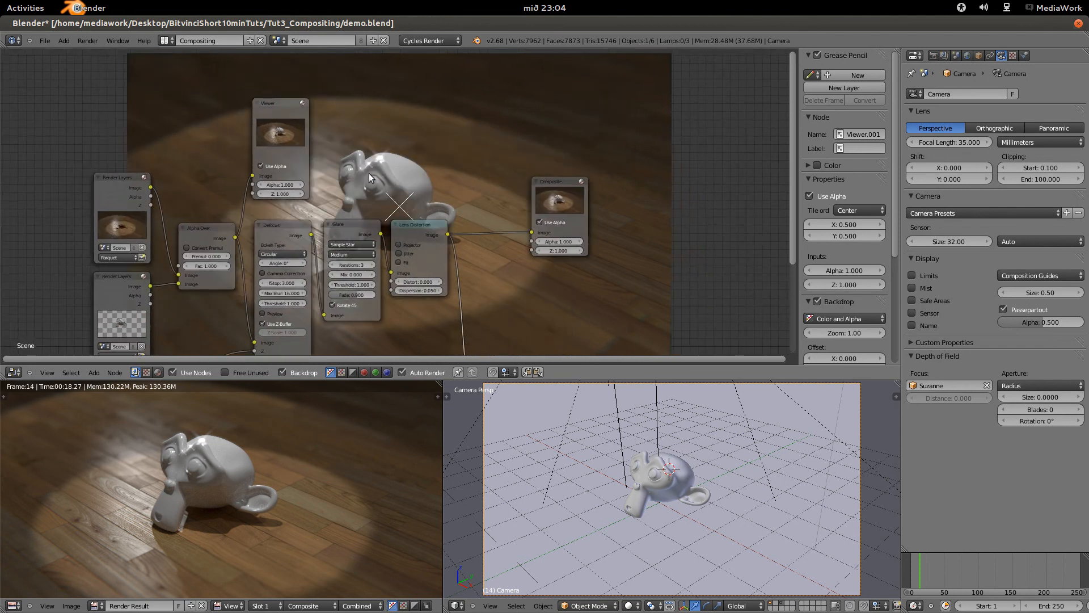
{"action": "scroll", "coordinate": [236, 452], "scroll_direction": "up", "scroll_amount": 3}
{"action": "scroll", "coordinate": [245, 447], "scroll_direction": "down", "scroll_amount": 4}
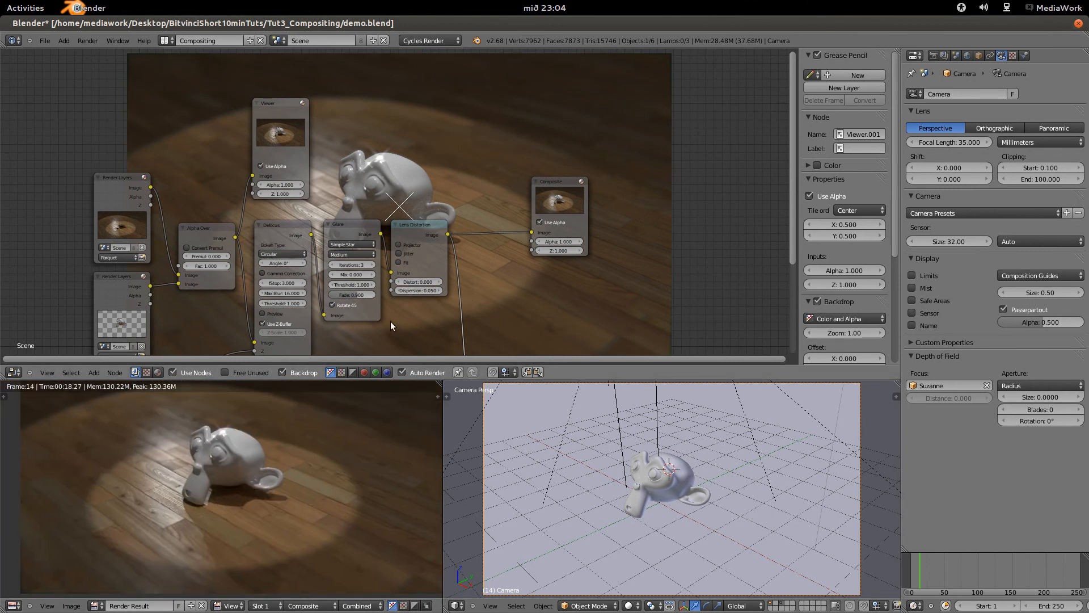
{"action": "scroll", "coordinate": [417, 312], "scroll_direction": "up", "scroll_amount": 1}
{"action": "key", "text": "BackSpace"}
{"action": "key", "text": "BackSpace"}
{"action": "type", "text": "1"}
{"action": "key", "text": "Return"}
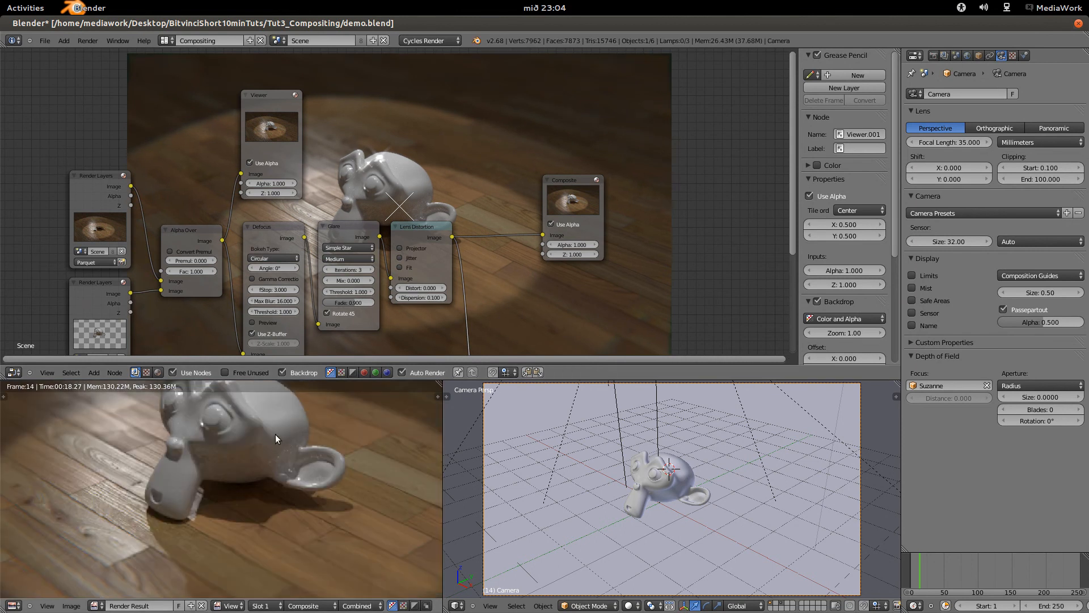
Examine the composited render of the monkey up close and as a whole, along with the finished node setup.
{"action": "scroll", "coordinate": [267, 445], "scroll_direction": "up", "scroll_amount": 5}
{"action": "scroll", "coordinate": [260, 451], "scroll_direction": "up", "scroll_amount": 2}
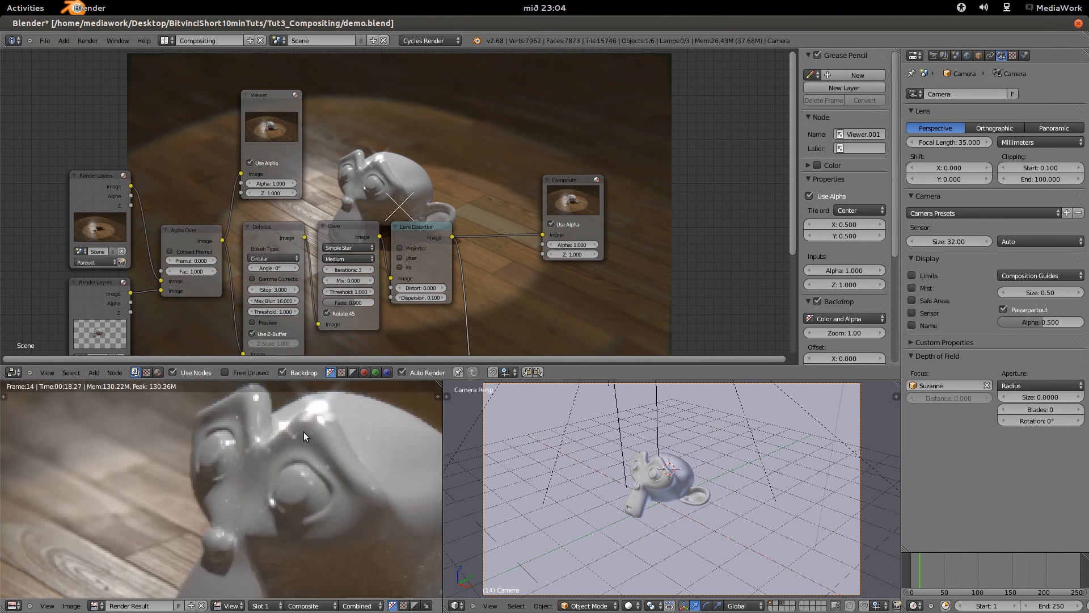
{"action": "scroll", "coordinate": [338, 513], "scroll_direction": "down", "scroll_amount": 10}
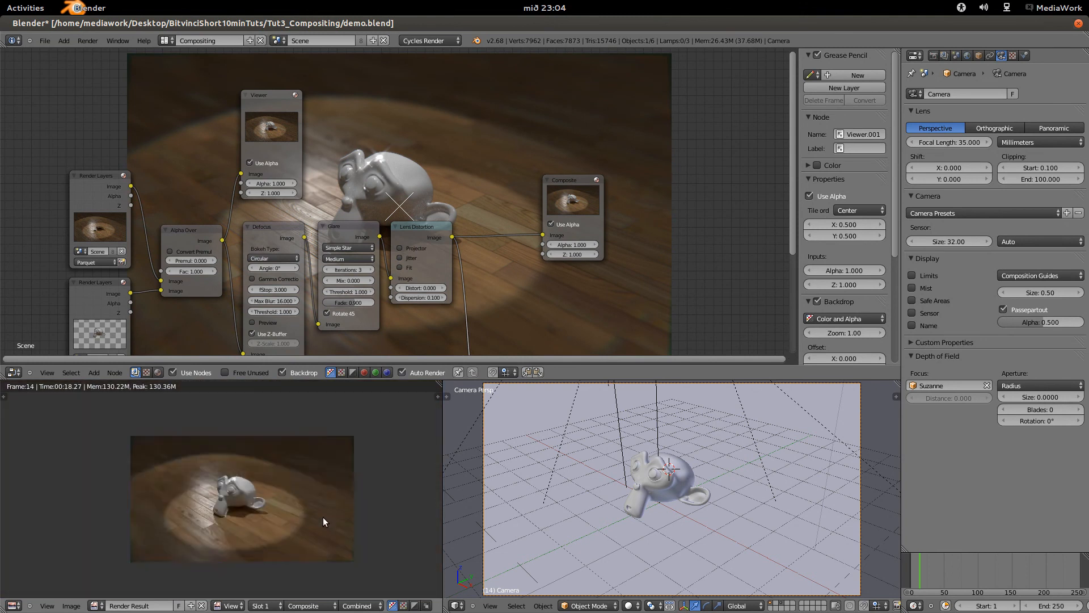
{"action": "scroll", "coordinate": [321, 515], "scroll_direction": "up", "scroll_amount": 2}
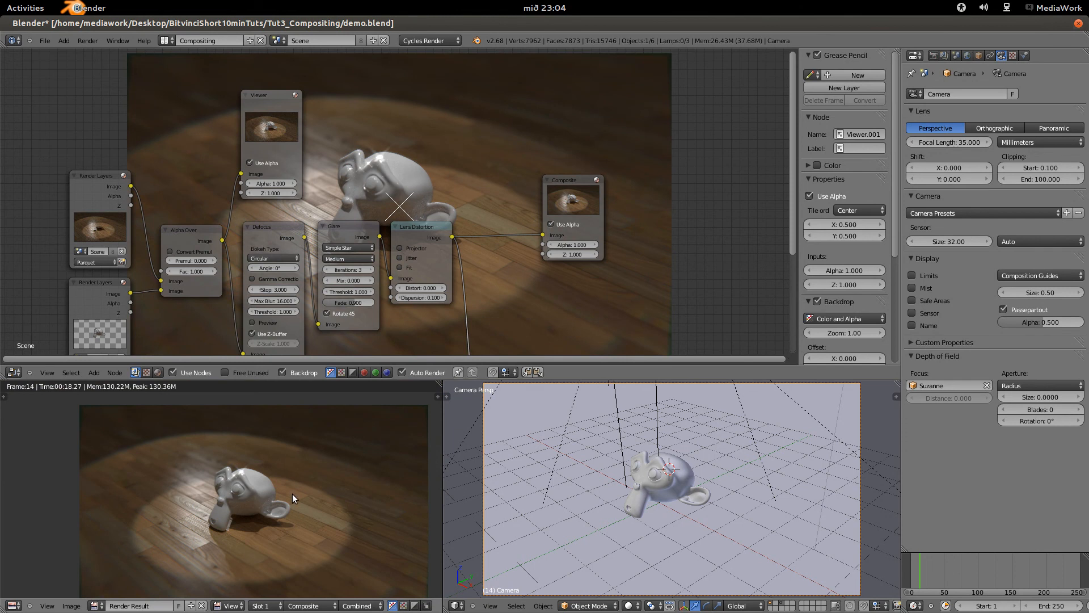
{"action": "middle_click_drag", "start_coordinate": [293, 508], "coordinate": [285, 495]}
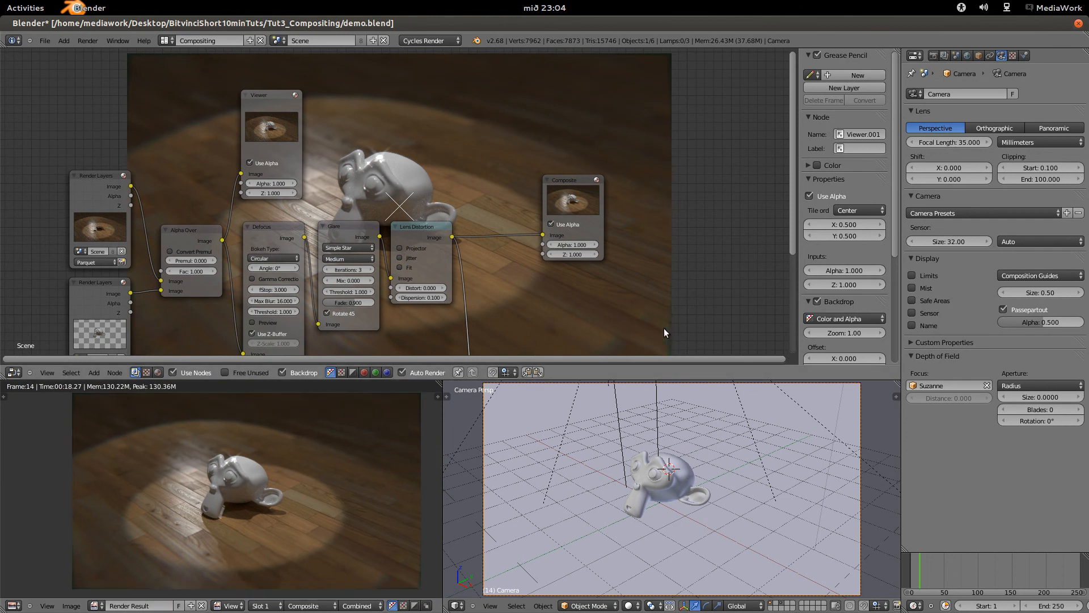
{"action": "scroll", "coordinate": [541, 277], "scroll_direction": "down", "scroll_amount": 1}
{"action": "middle_click_drag", "start_coordinate": [493, 298], "coordinate": [526, 276]}
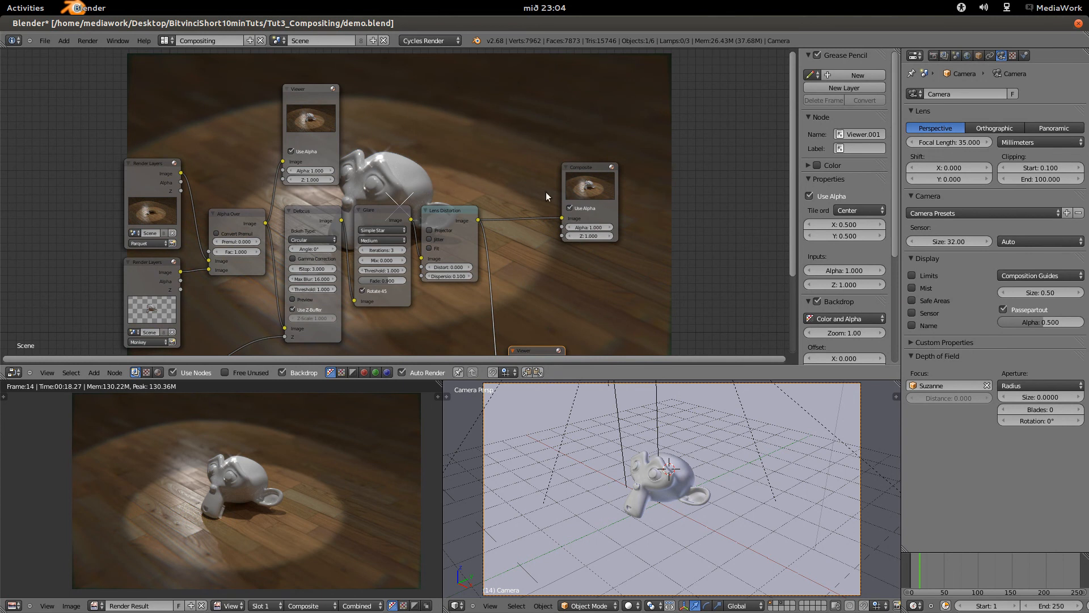
{"action": "middle_click_drag", "start_coordinate": [535, 270], "coordinate": [401, 213]}
Duplicate the monkey and move the copy along the X axis, clear of the original.
{"action": "right_click", "coordinate": [654, 477]}
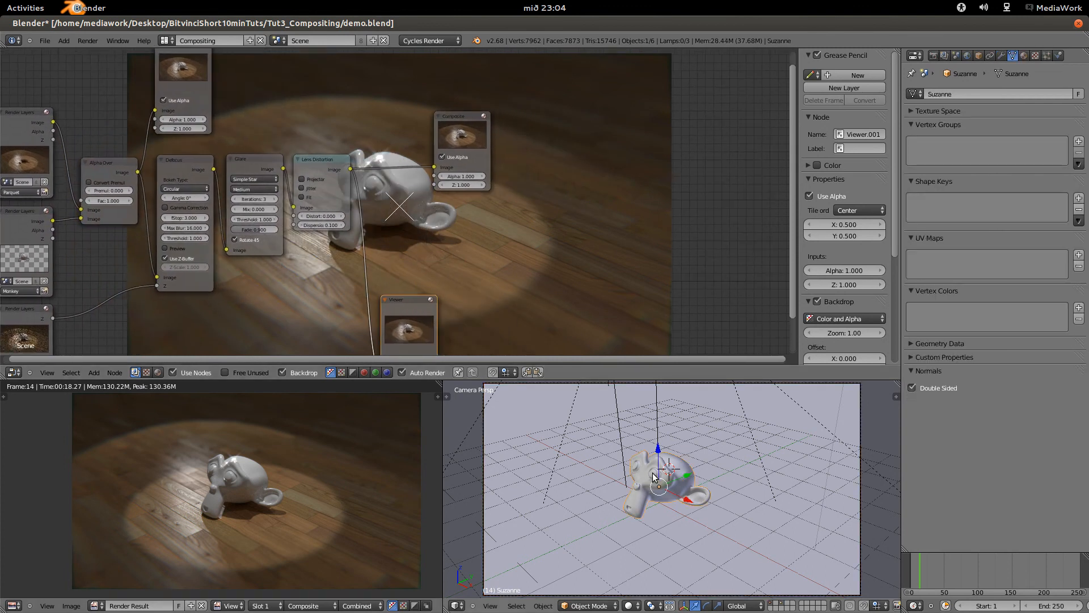
{"action": "key", "text": "shift+d"}
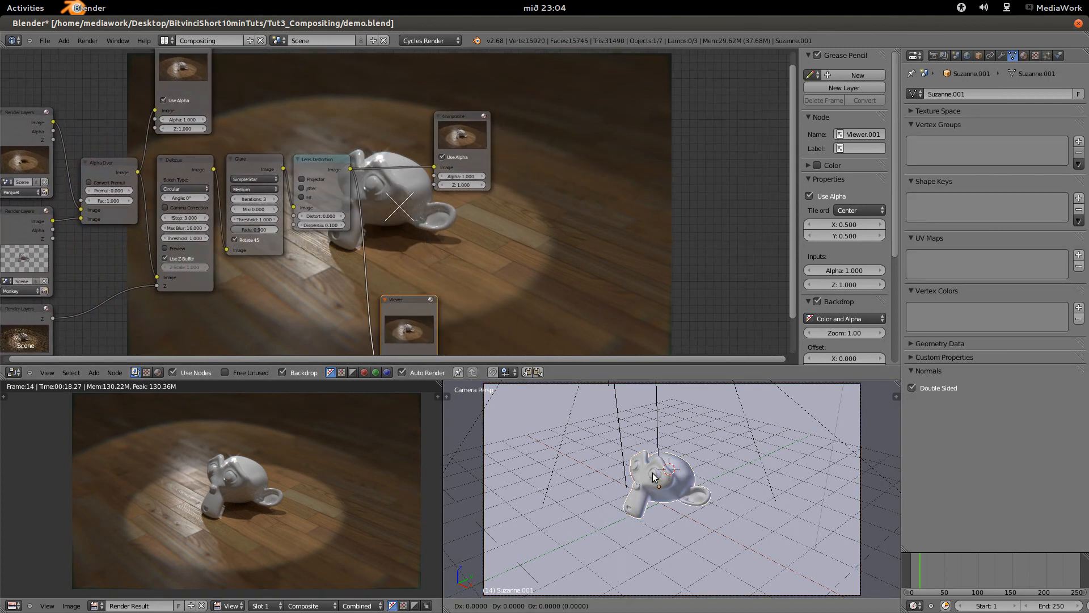
{"action": "key", "text": "x"}
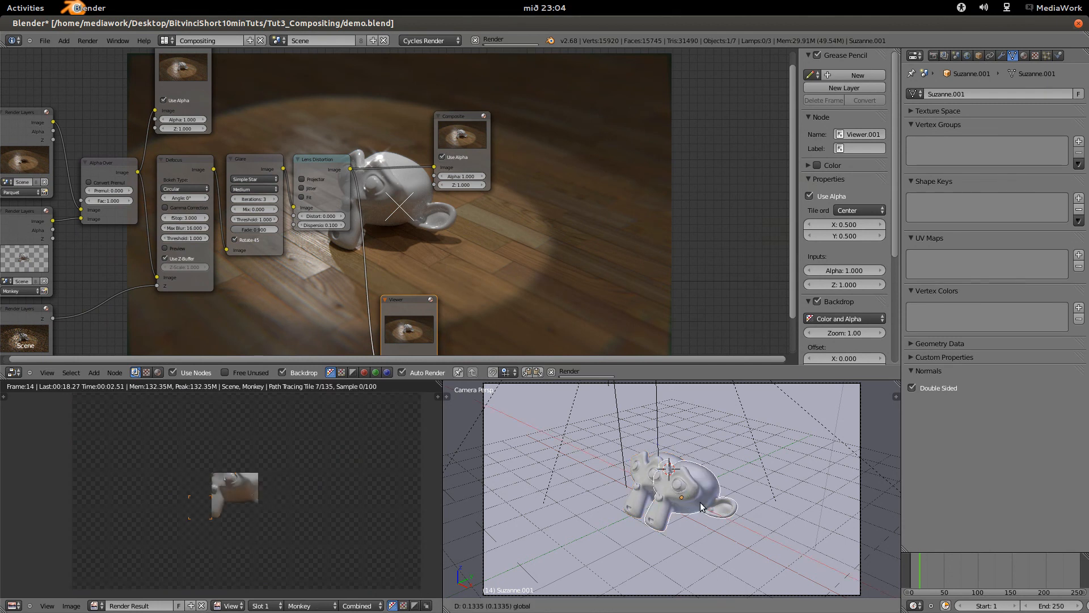
{"action": "left_click", "coordinate": [732, 523]}
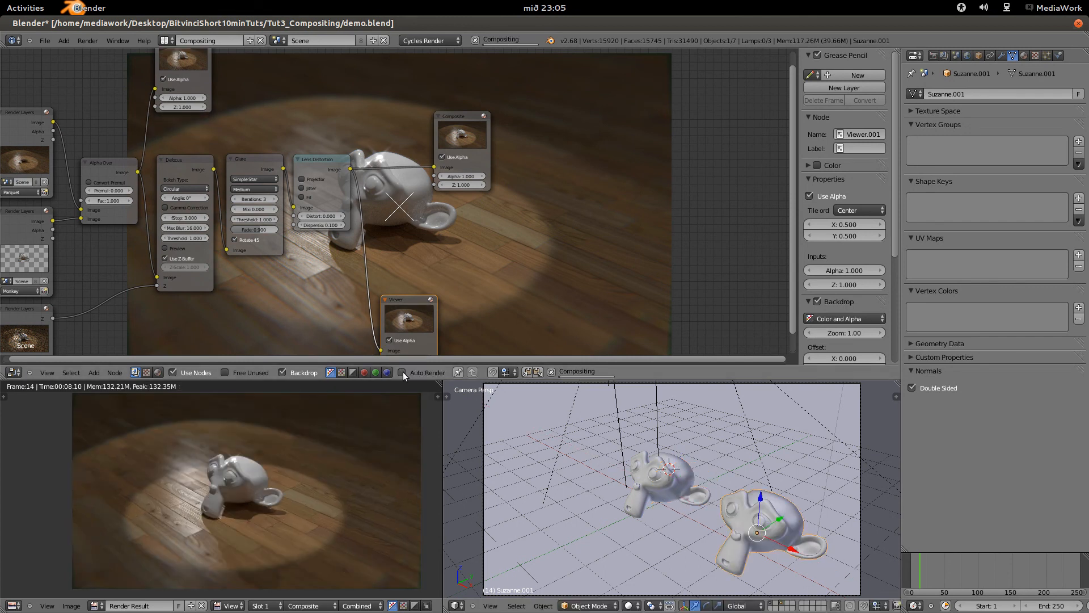
Move the copied monkey closer to the camera in the ground plane and rotate it so its face turns away.
{"action": "key", "text": "g"}
{"action": "key", "text": "shift+z"}
{"action": "left_click", "coordinate": [759, 536]}
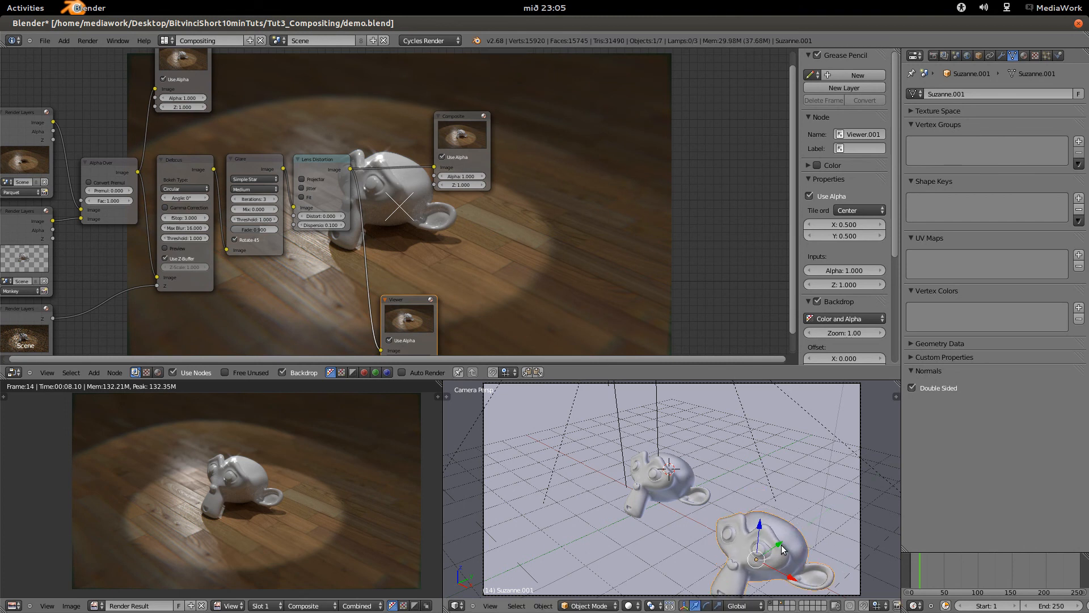
{"action": "key", "text": "r"}
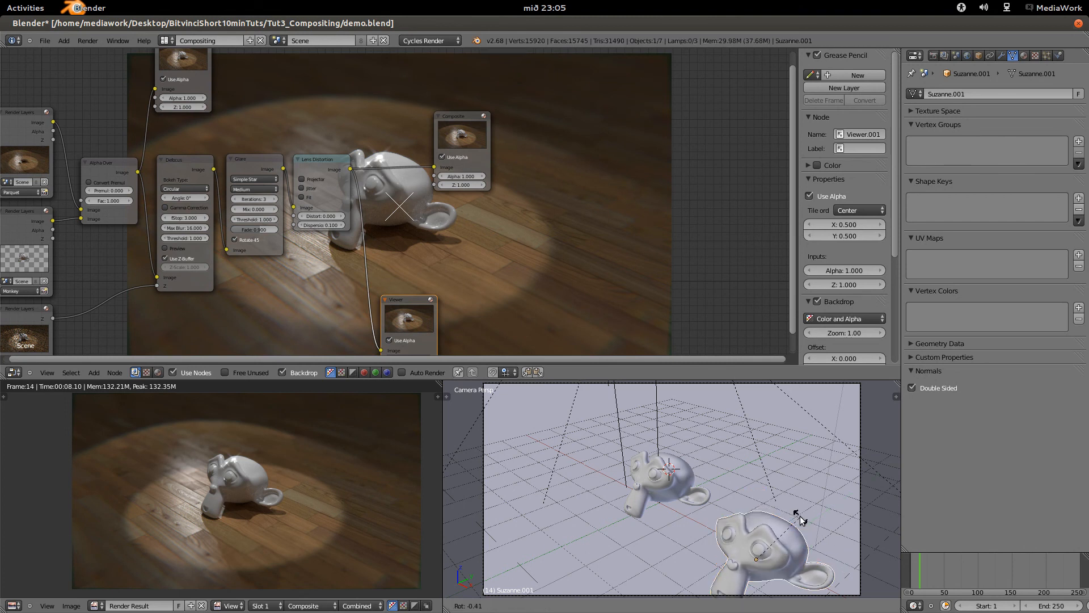
{"action": "left_click", "coordinate": [743, 577]}
Duplicate the original monkey and place the second copy in the far background behind it.
{"action": "right_click", "coordinate": [668, 474]}
{"action": "key", "text": "shift+d"}
{"action": "left_click", "coordinate": [671, 476]}
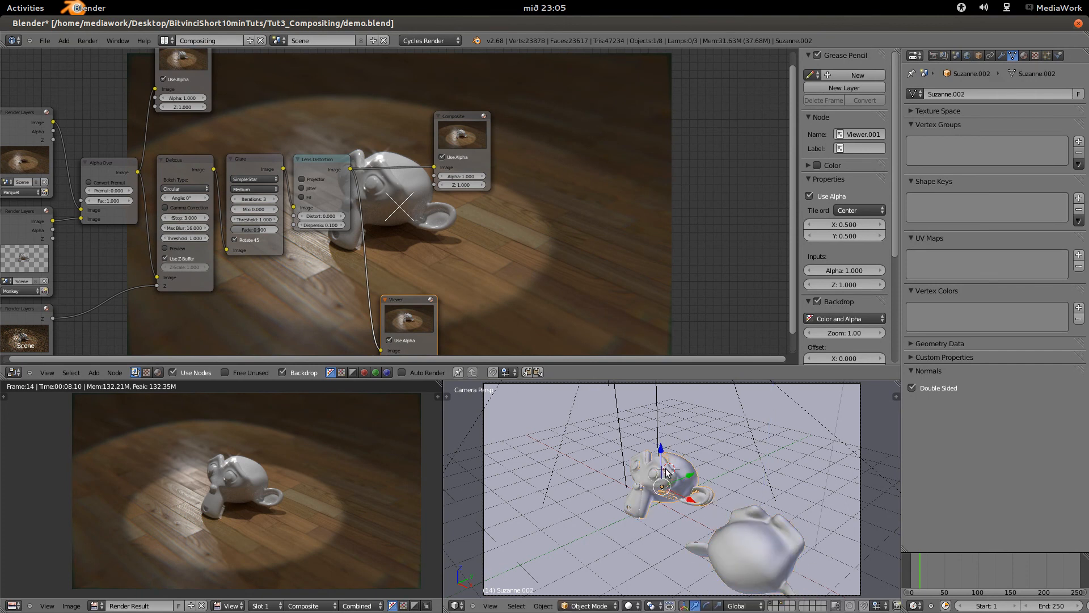
{"action": "key", "text": "g"}
{"action": "left_click", "coordinate": [766, 451]}
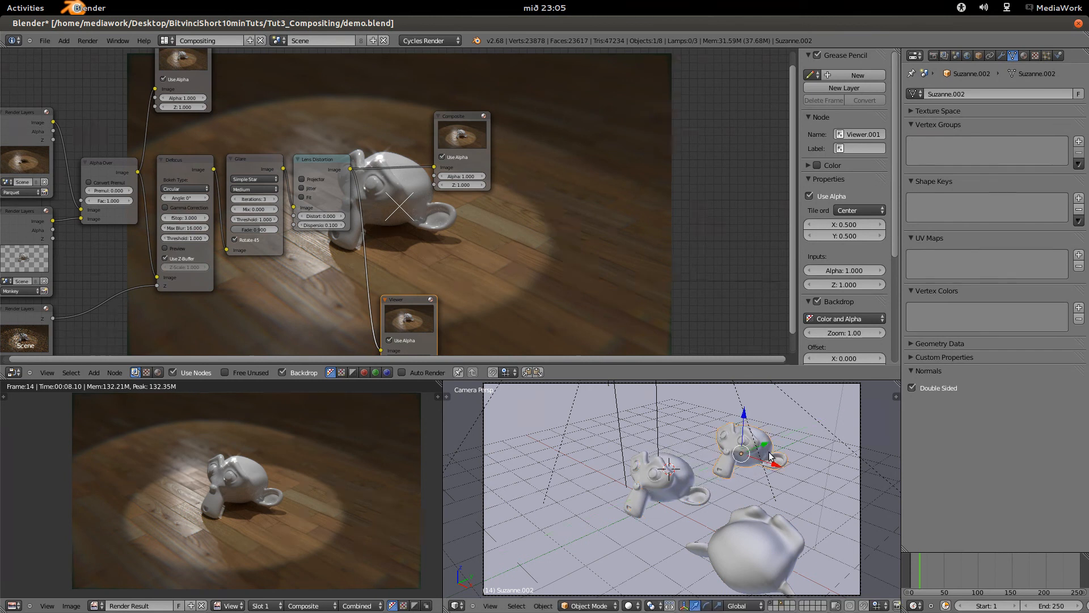
{"action": "key", "text": "g"}
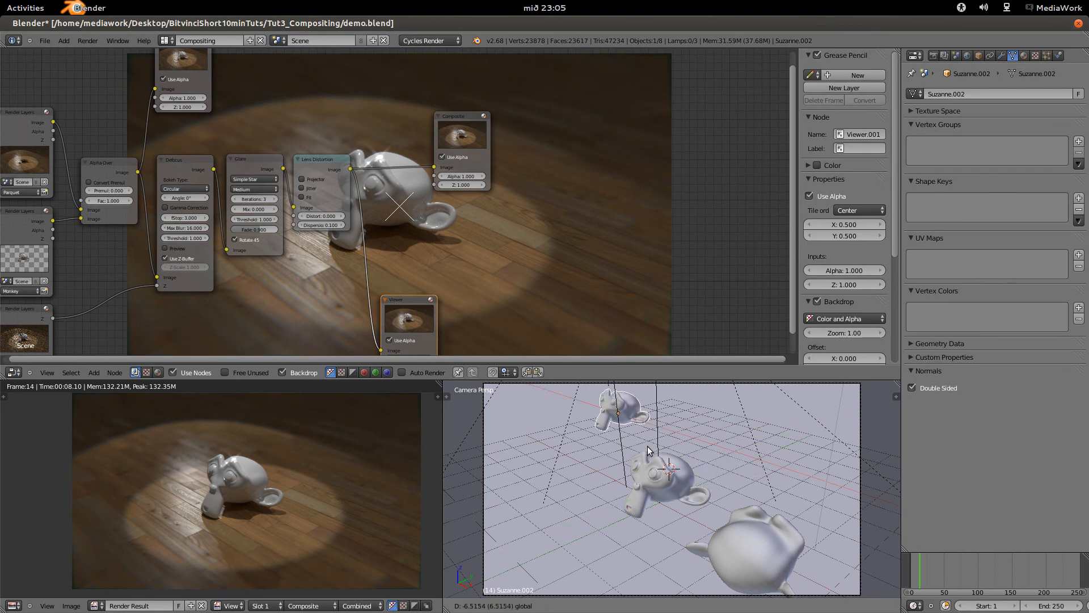
{"action": "left_click", "coordinate": [661, 452]}
Rotate the far background monkey about the global Z axis so it faces a different direction from the original.
{"action": "key", "text": "r"}
{"action": "key", "text": "z"}
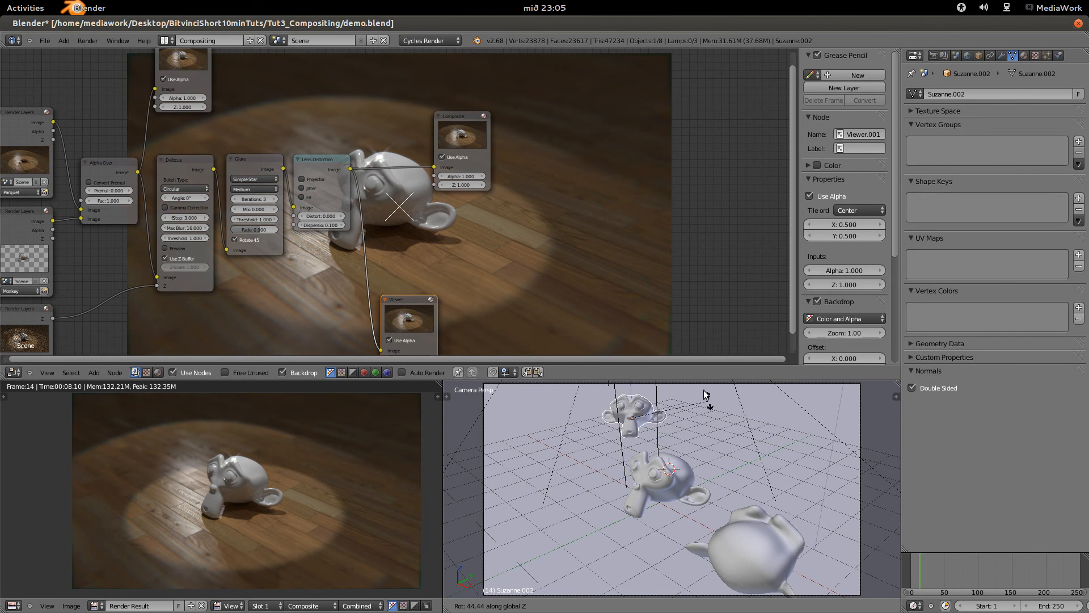
{"action": "left_click", "coordinate": [673, 388]}
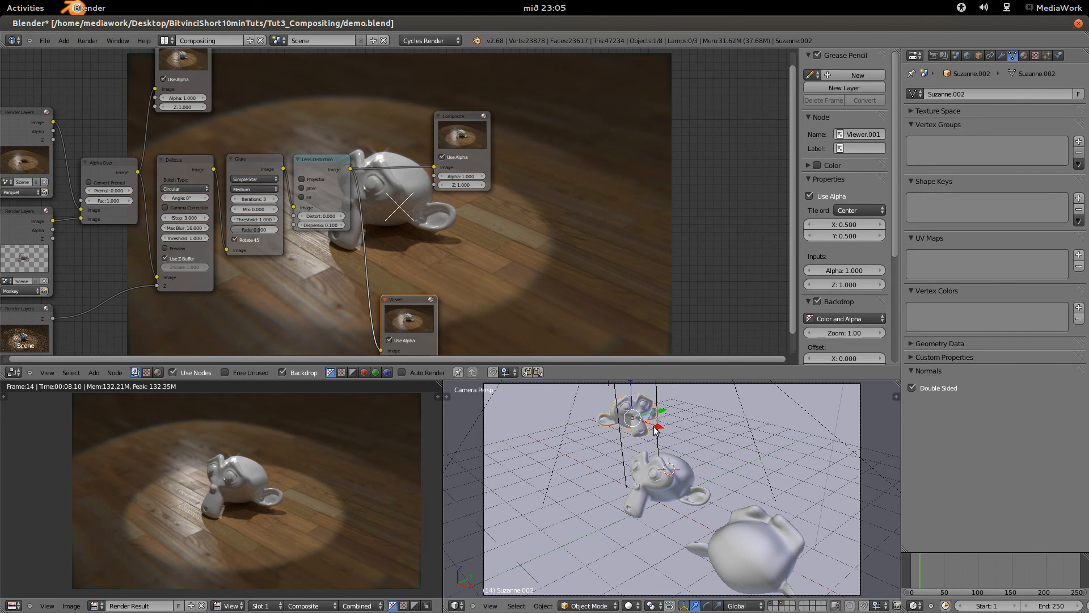
Duplicate the background monkey along the X axis and rotate the new copy about the global Z axis.
{"action": "key", "text": "shift+d"}
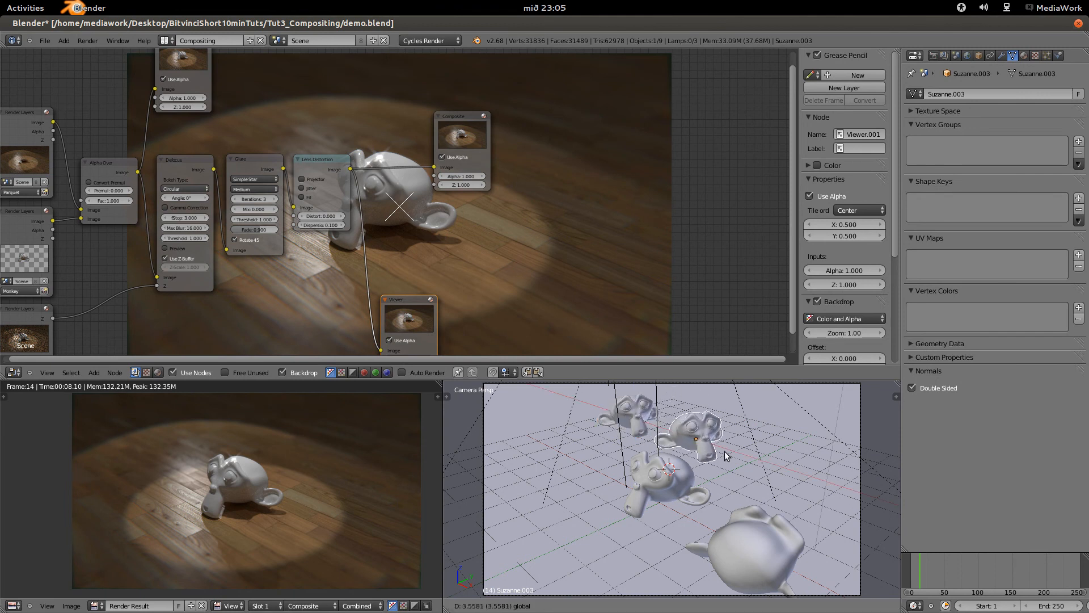
{"action": "left_click", "coordinate": [774, 467]}
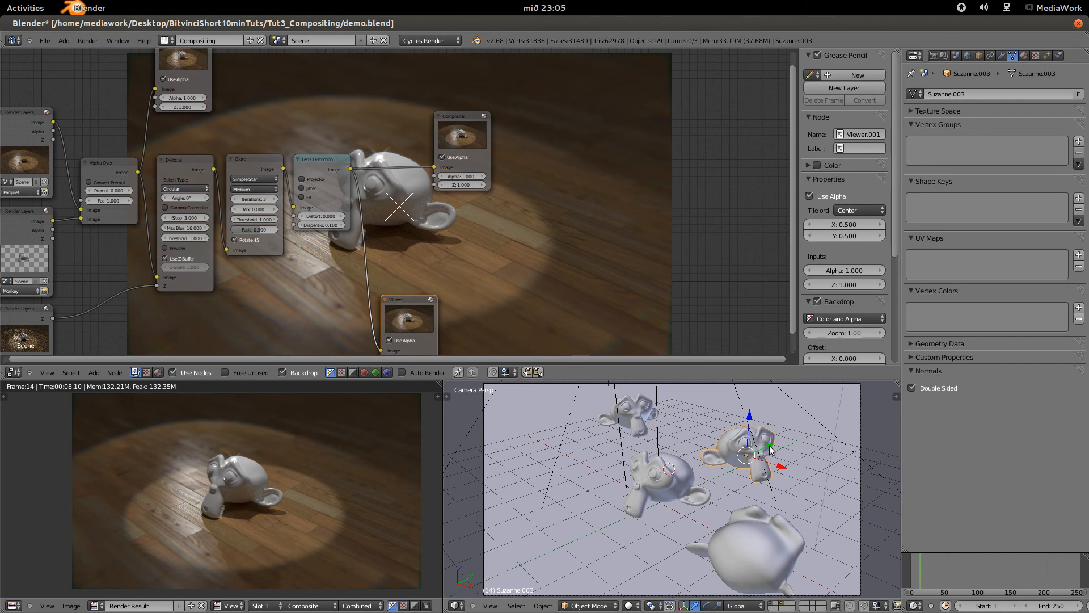
{"action": "key", "text": "r"}
{"action": "key", "text": "z"}
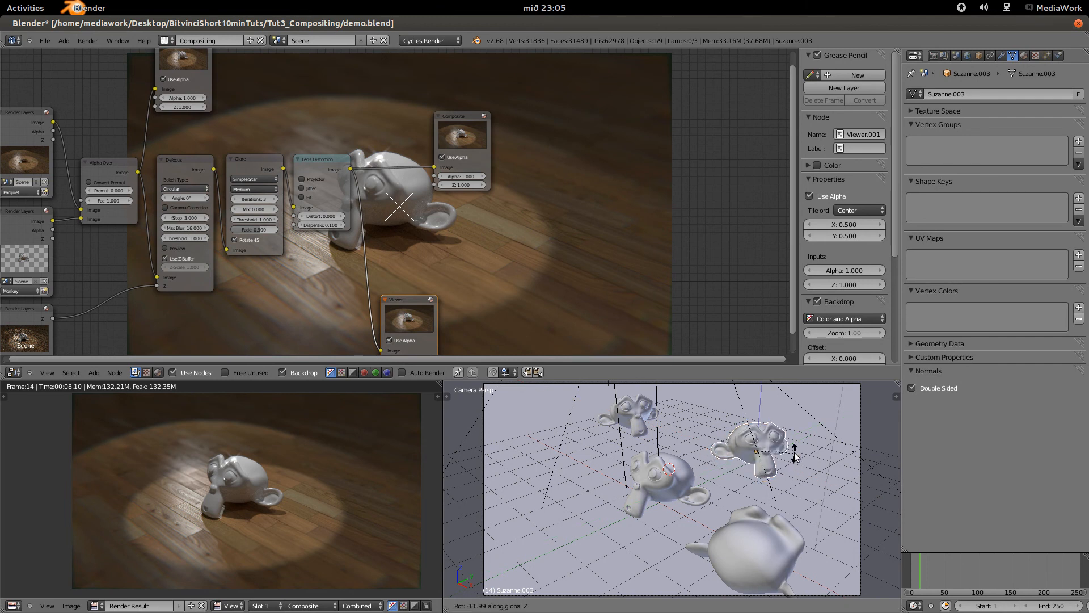
{"action": "left_click", "coordinate": [779, 472]}
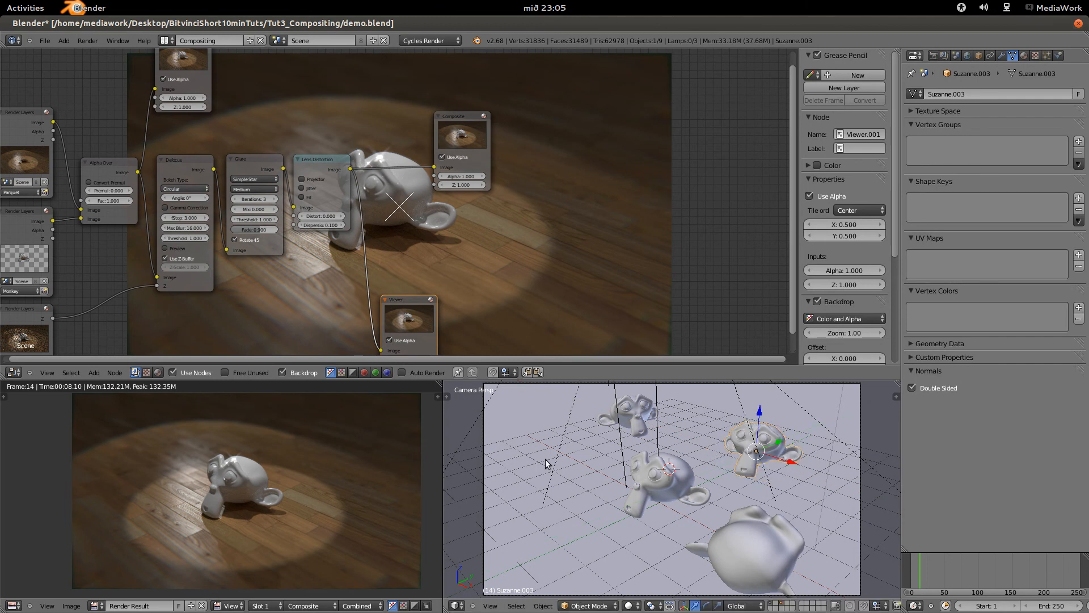
Set the render samples to 400 and render the scene with all four monkeys.
{"action": "left_click", "coordinate": [933, 57]}
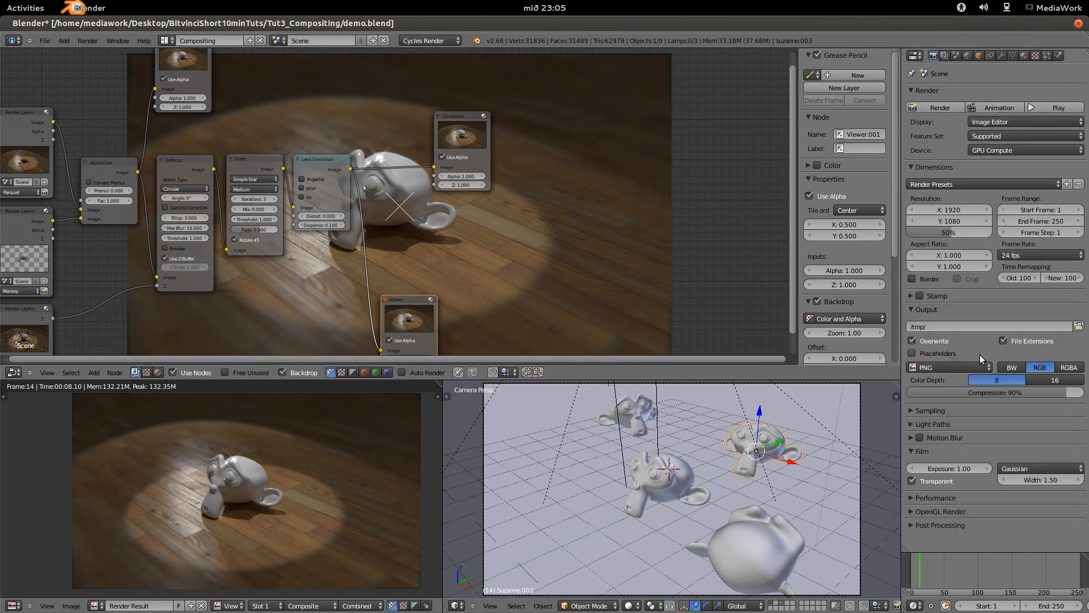
{"action": "left_click", "coordinate": [911, 410]}
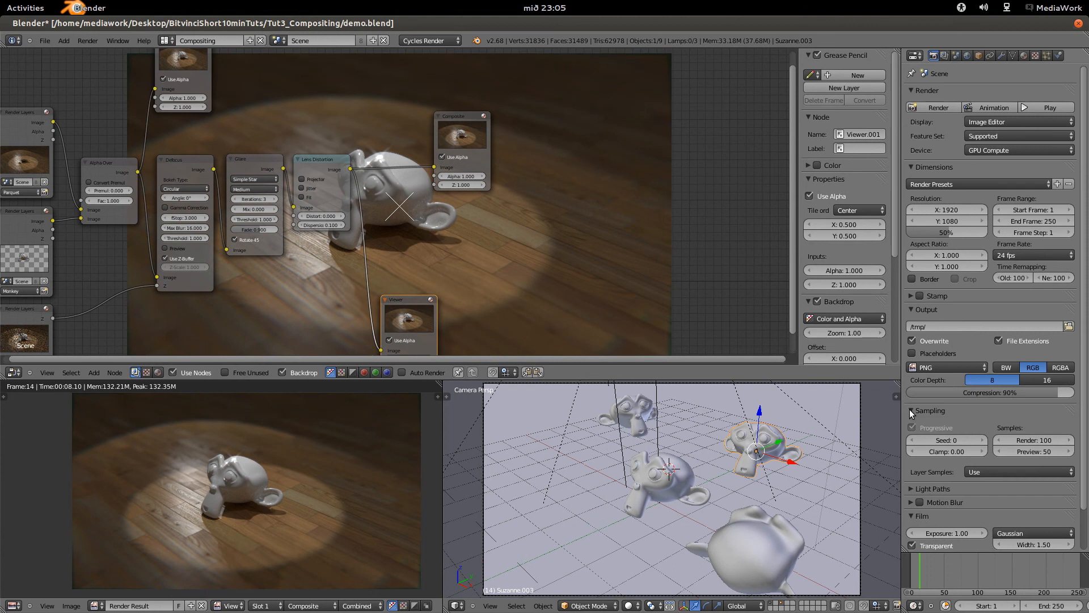
{"action": "left_click", "coordinate": [1043, 441]}
{"action": "type", "text": "400"}
{"action": "key", "text": "Return"}
{"action": "left_click", "coordinate": [938, 107]}
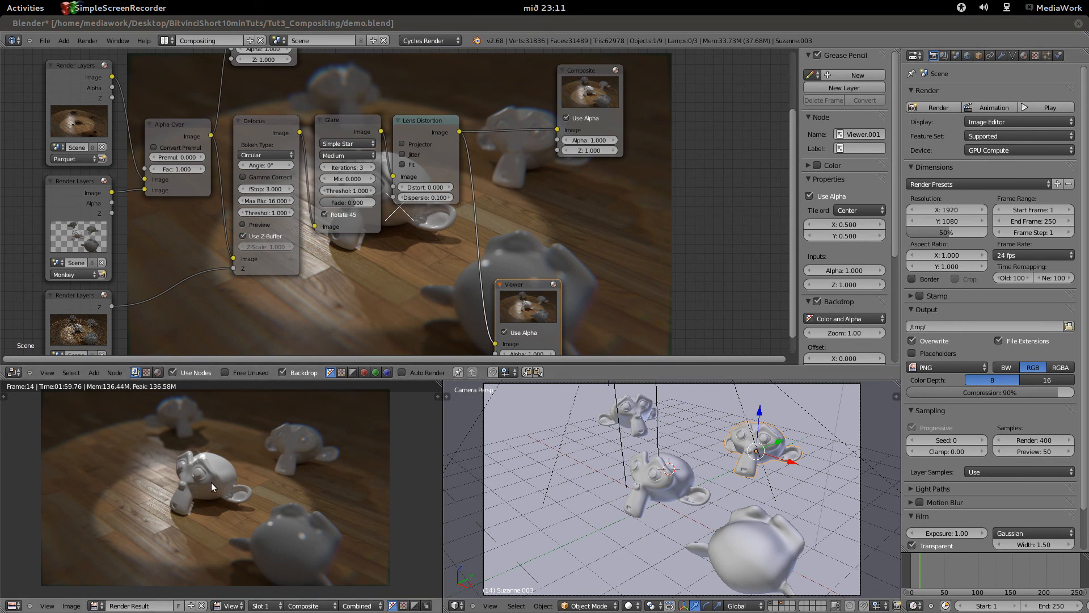
Select the Composite node and save the render result as demo.png in the Tut3_Compositing folder.
{"action": "left_click", "coordinate": [600, 101]}
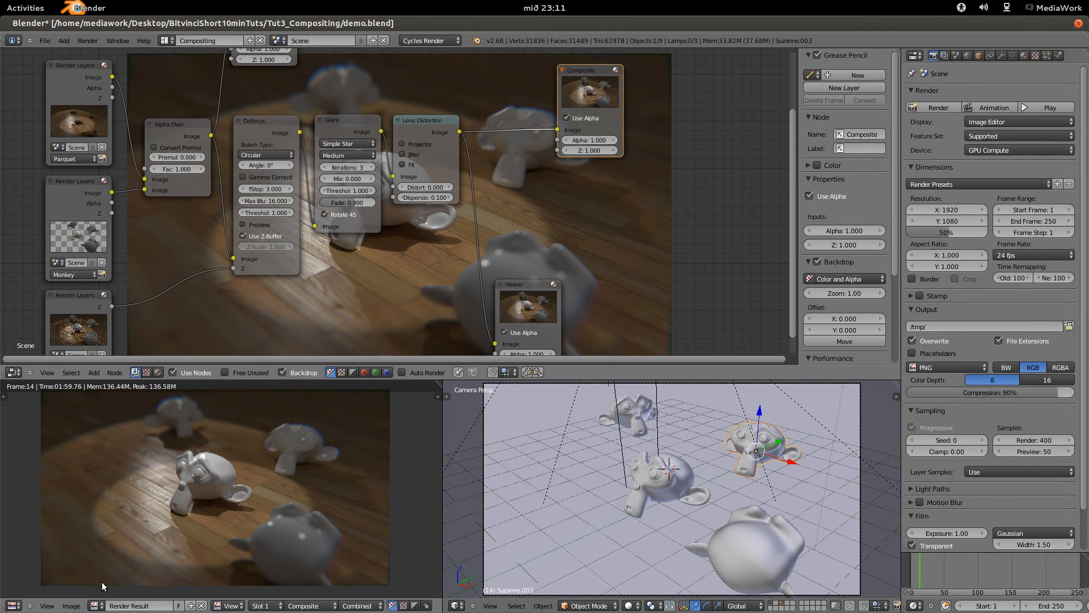
{"action": "left_click", "coordinate": [71, 606]}
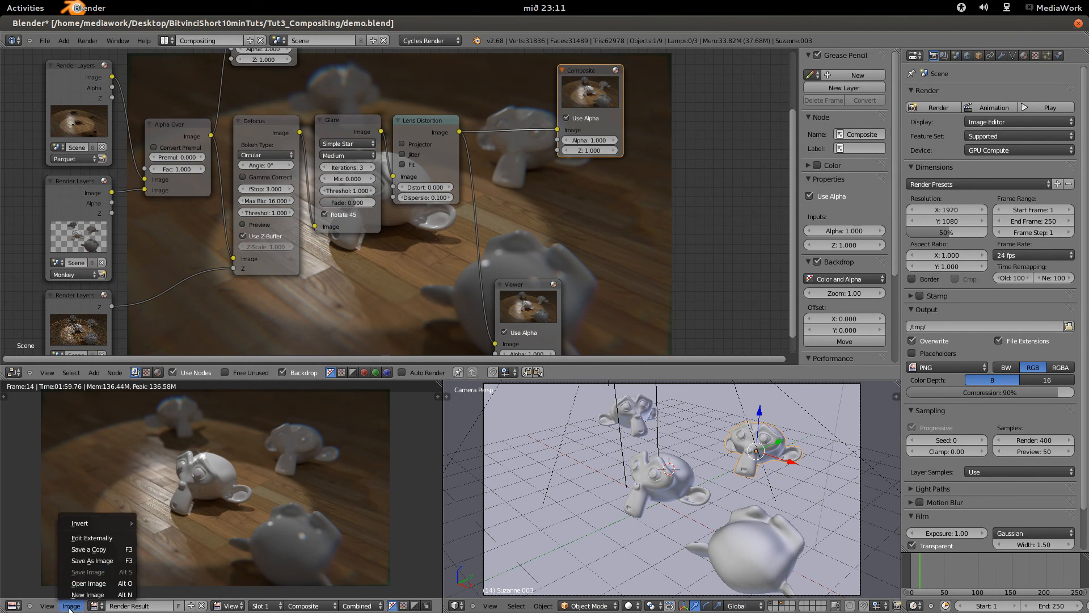
{"action": "left_click", "coordinate": [82, 560]}
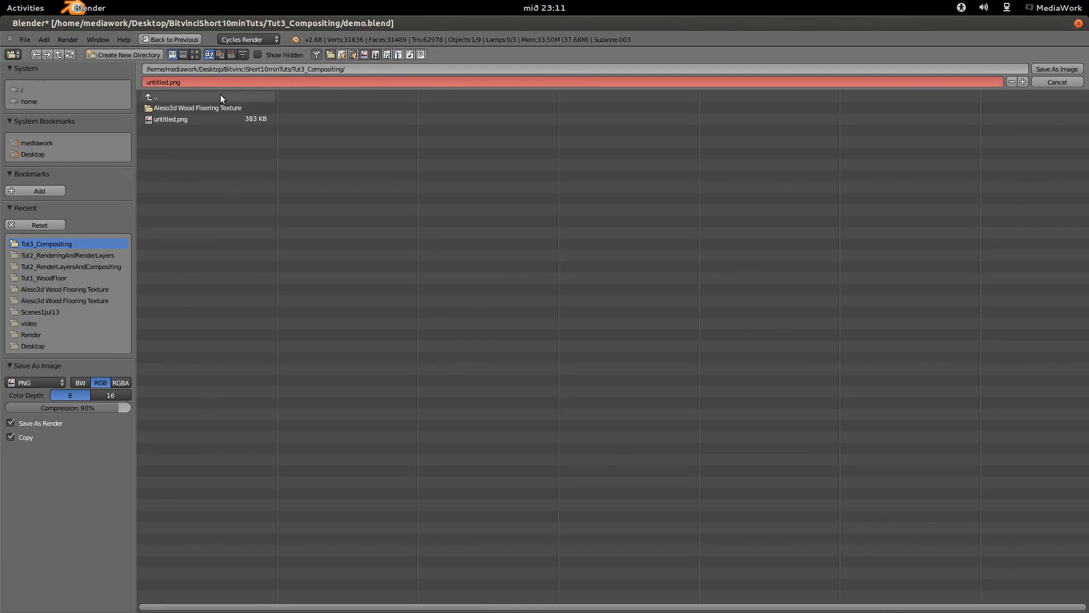
{"action": "left_click", "coordinate": [173, 83]}
{"action": "key", "text": "BackSpace"}
{"action": "key", "text": "BackSpace"}
{"action": "key", "text": "BackSpace"}
{"action": "key", "text": "BackSpace"}
{"action": "key", "text": "BackSpace"}
{"action": "key", "text": "BackSpace"}
{"action": "key", "text": "BackSpace"}
{"action": "key", "text": "BackSpace"}
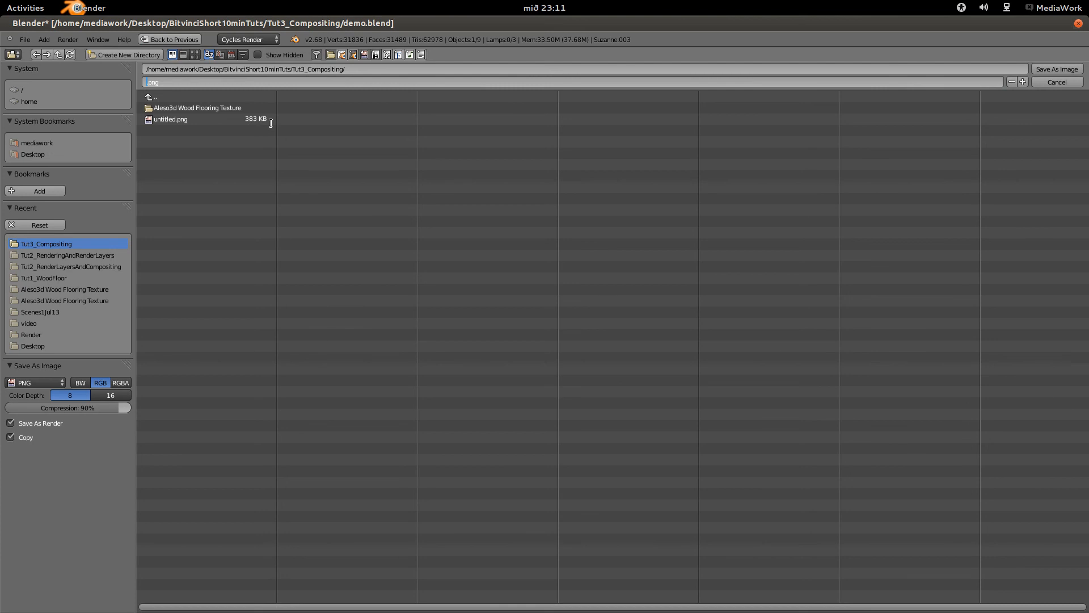
{"action": "type", "text": "demo"}
{"action": "key", "text": "Return"}
{"action": "left_click", "coordinate": [1049, 71]}
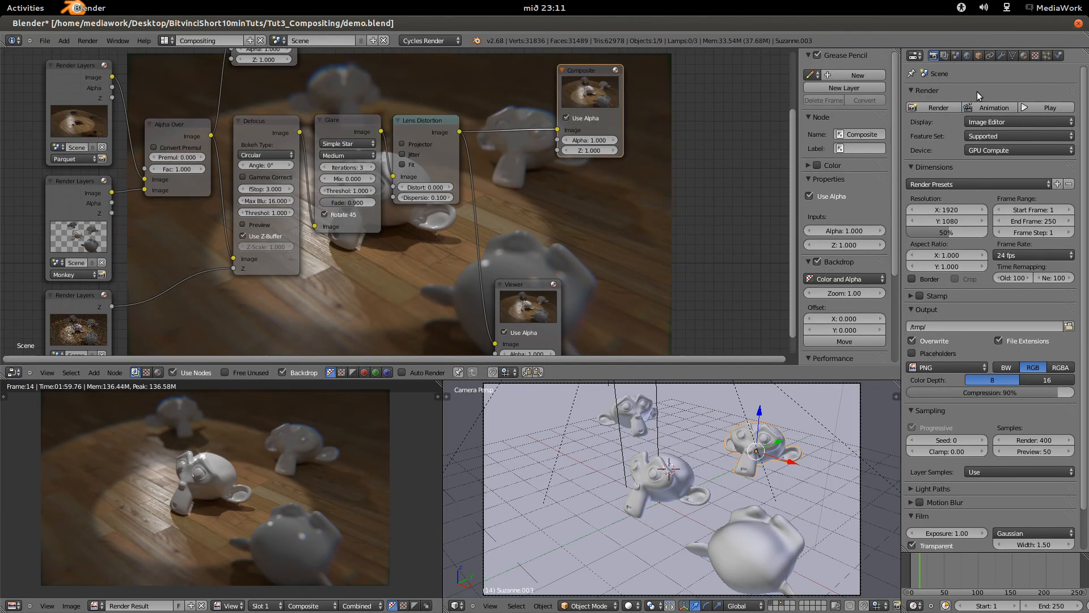